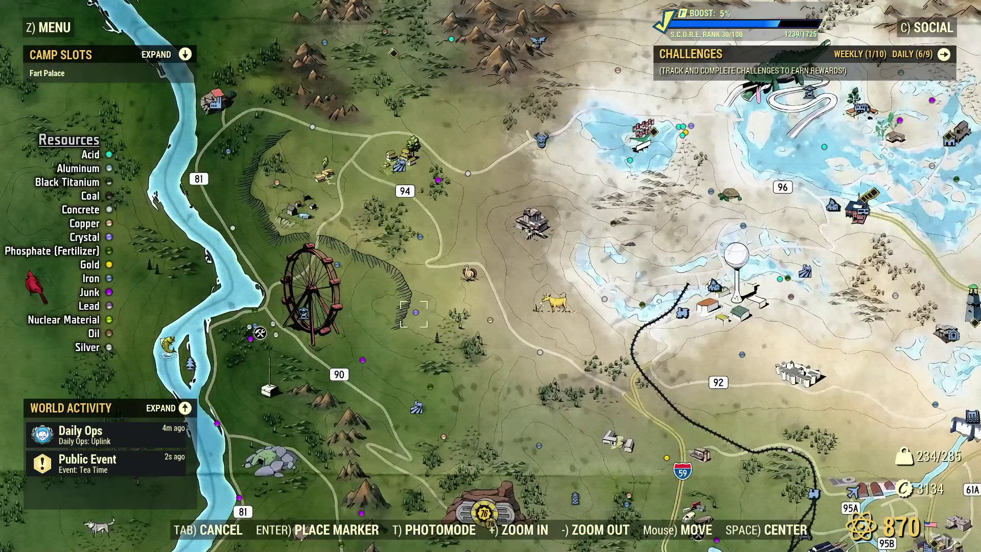
Step: Pan and zoom around the detailed world map to survey its eastern and southern regions
left_click_drag(426, 239, 510, 307)
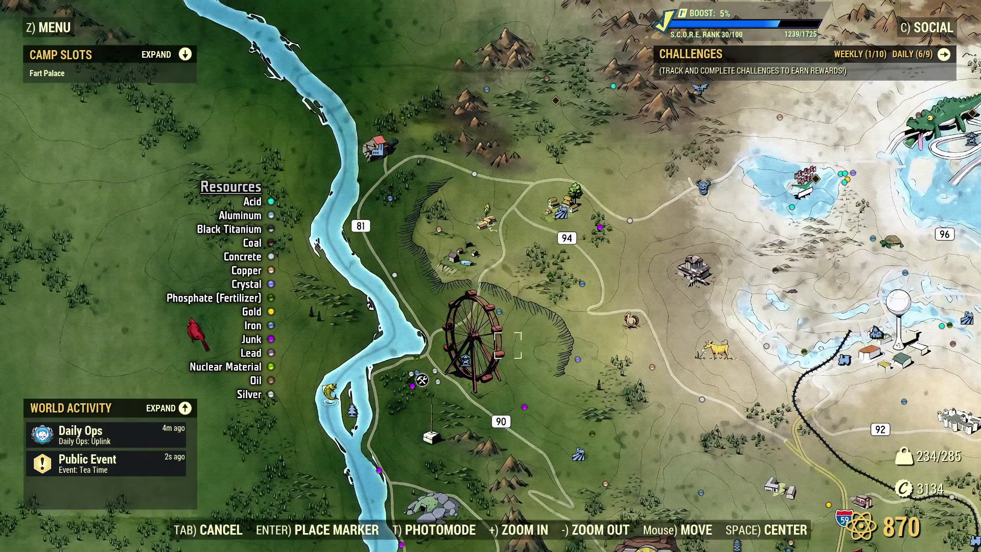
left_click_drag(508, 345, 513, 276)
scroll(521, 307, "down", 2)
scroll(538, 395, "down", 2)
scroll(440, 381, "up", 3)
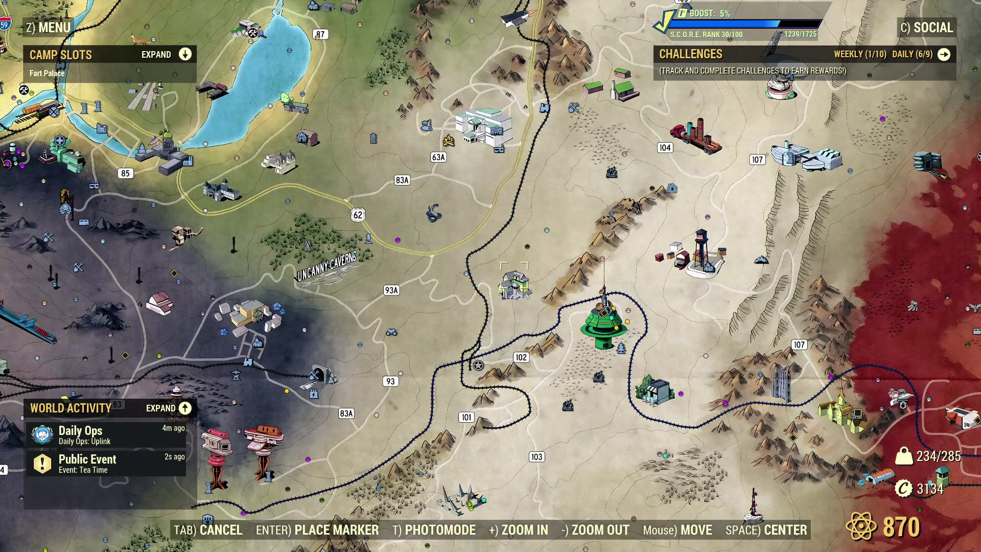
scroll(513, 279, "up", 1)
scroll(498, 270, "down", 1)
left_click_drag(498, 271, 660, 279)
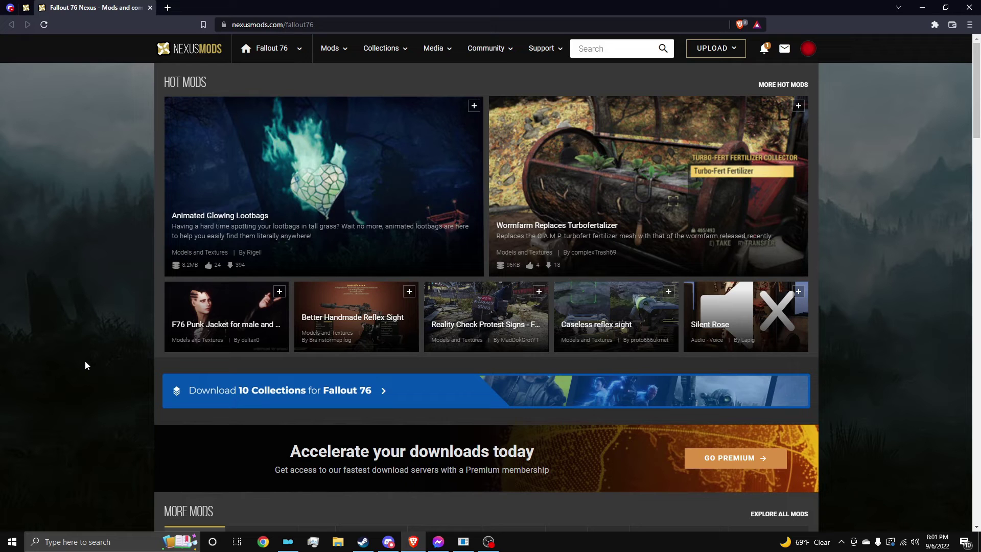
Step: Under Popular (All Time), open Improved Health Bars and Ultimist's High Detailed Map PLUS in background tabs
scroll(88, 345, "down", 5)
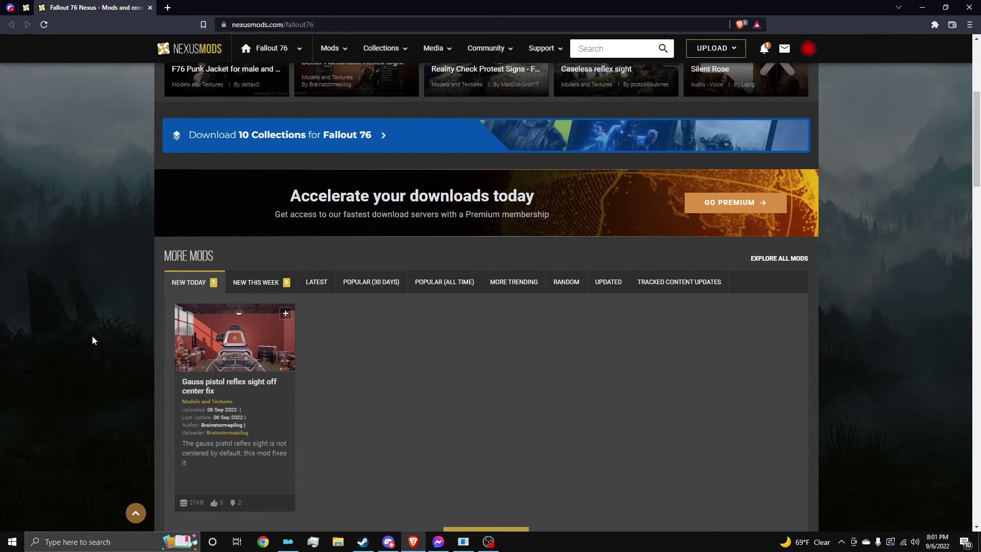
left_click(444, 282)
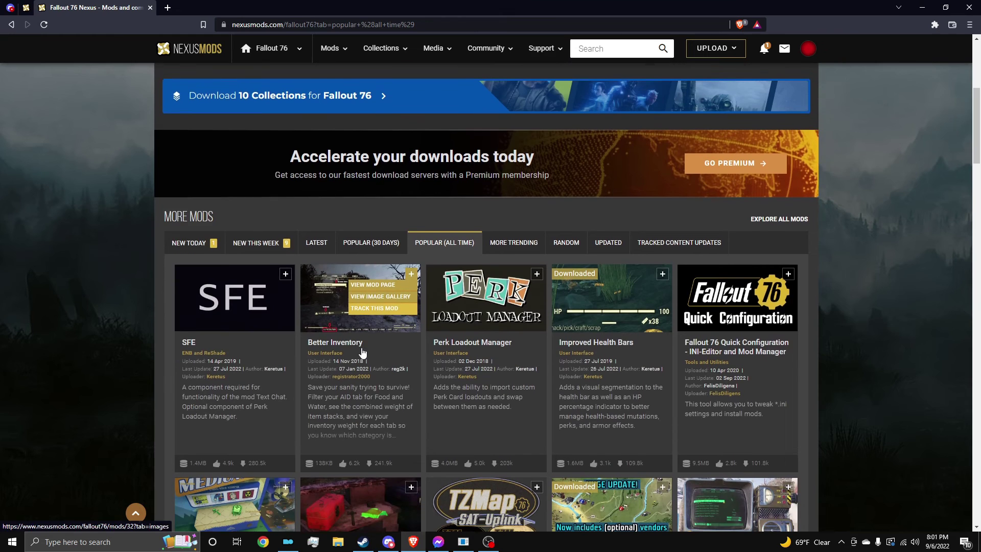
scroll(505, 378, "down", 1)
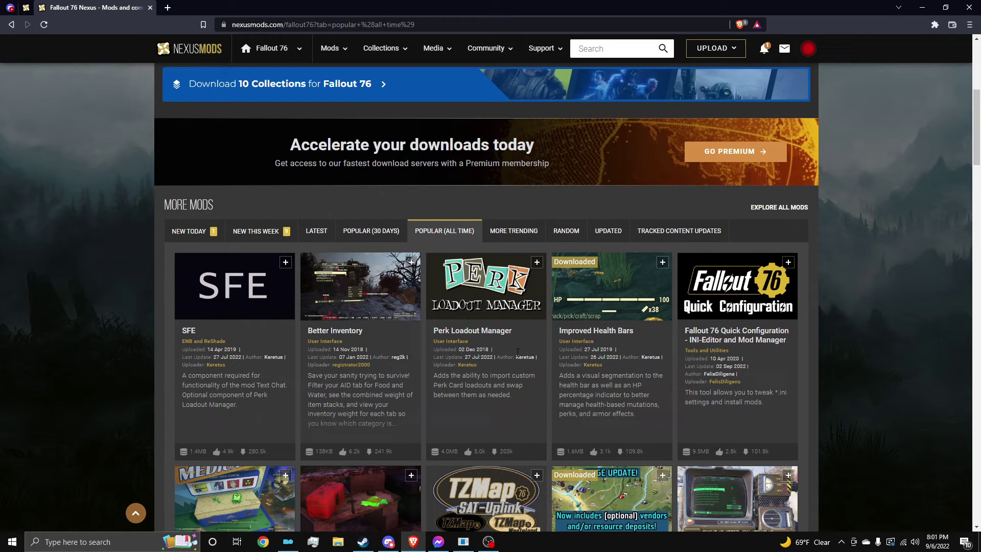
middle_click(625, 302)
scroll(621, 309, "down", 4)
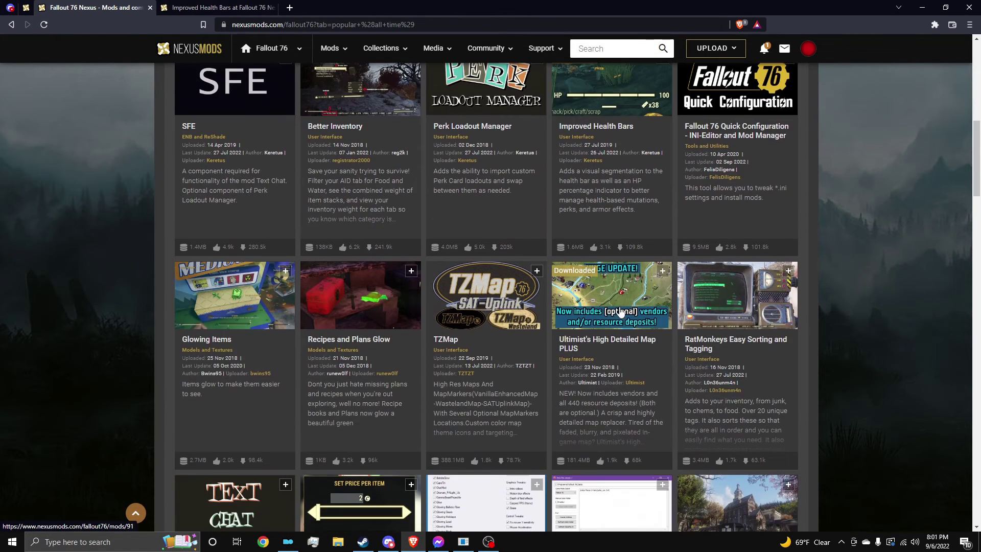
middle_click(613, 315)
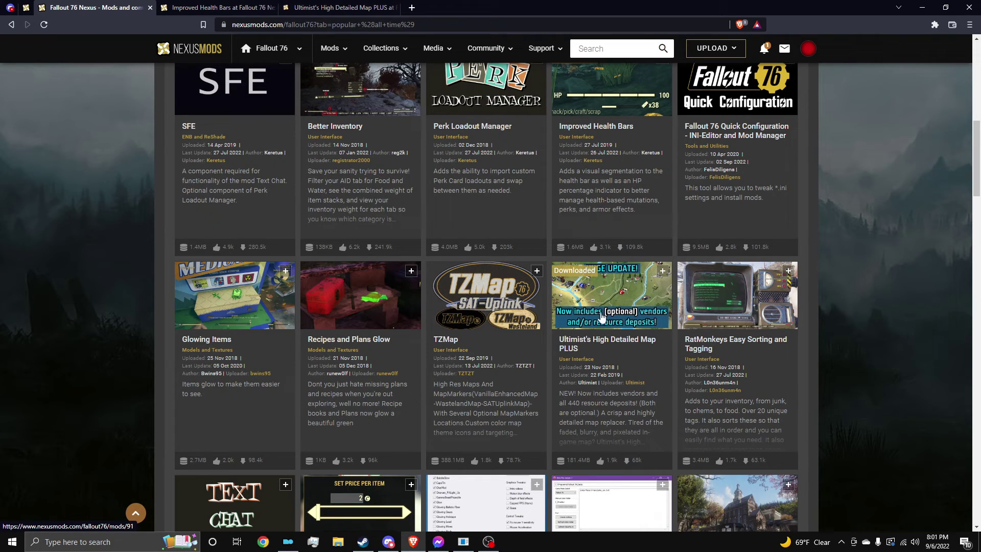
Step: Scroll through the popular mods list, then switch to the Improved Health Bars tab
scroll(602, 317, "down", 5)
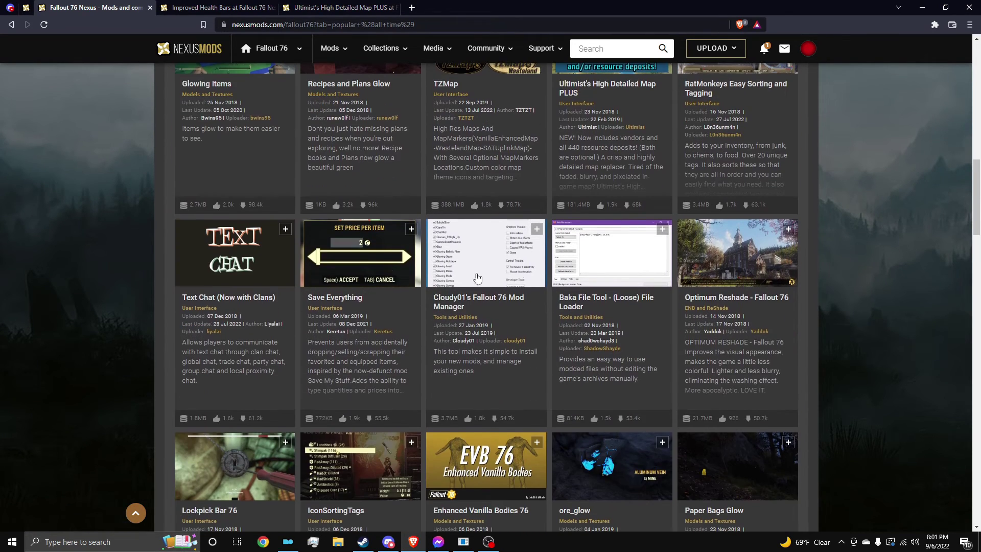
scroll(741, 269, "down", 2)
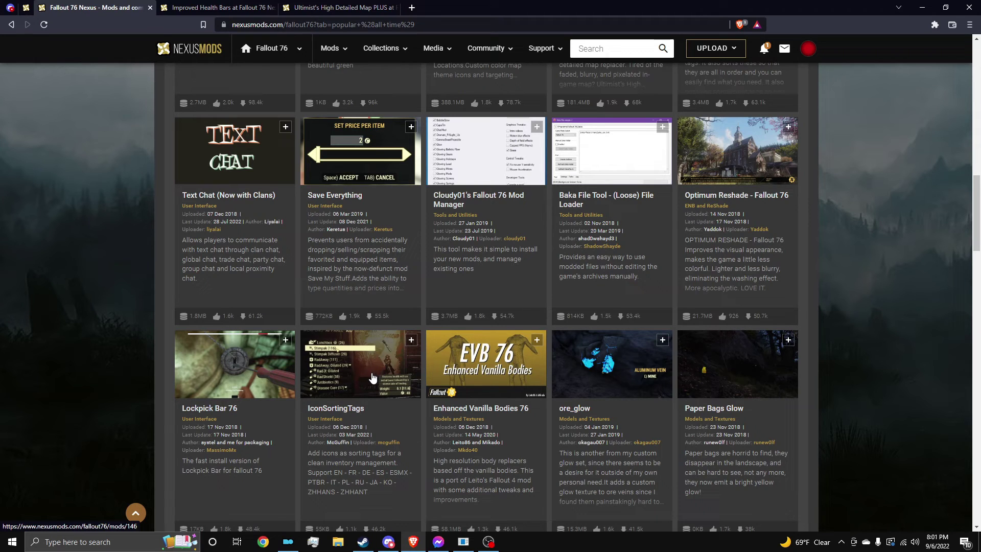
scroll(438, 303, "down", 2)
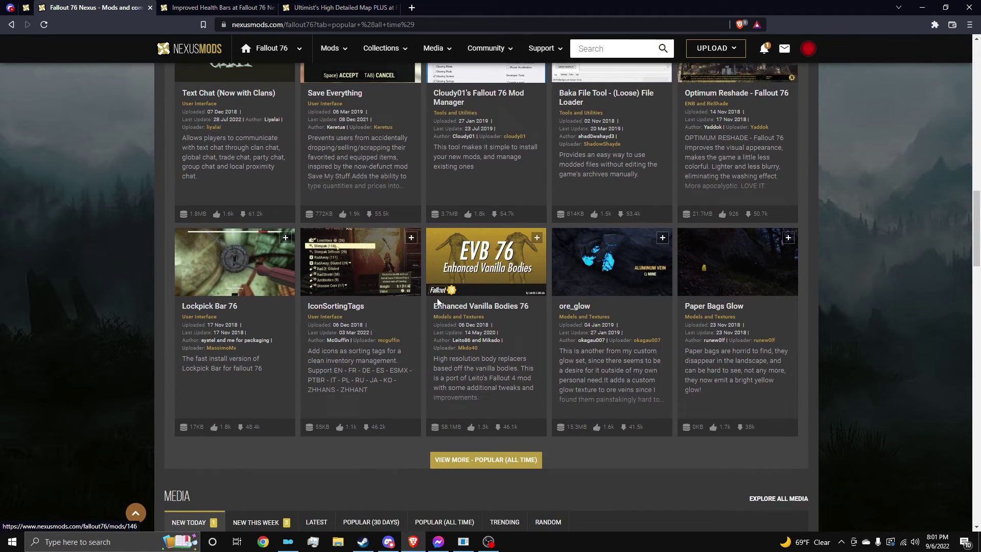
scroll(331, 282, "up", 2)
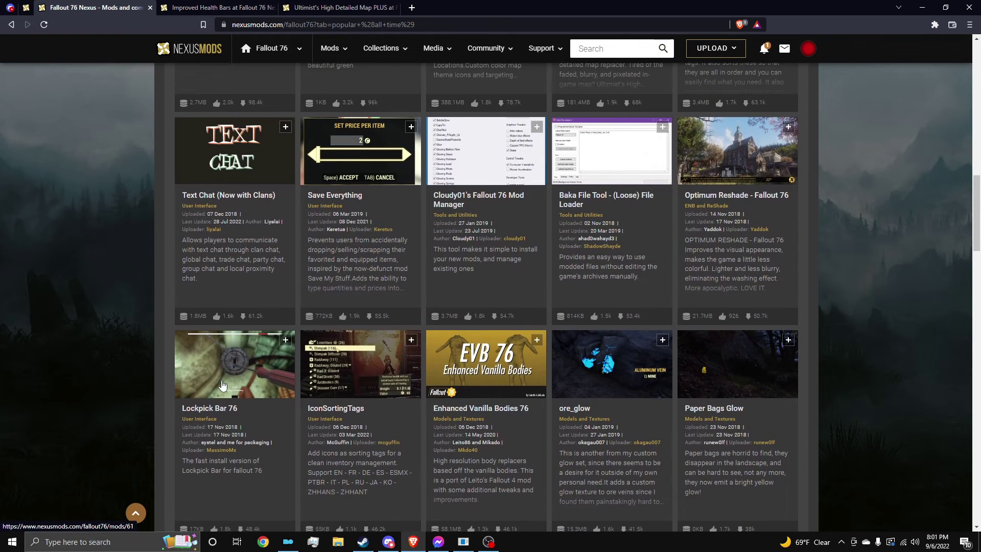
scroll(241, 392, "up", 2)
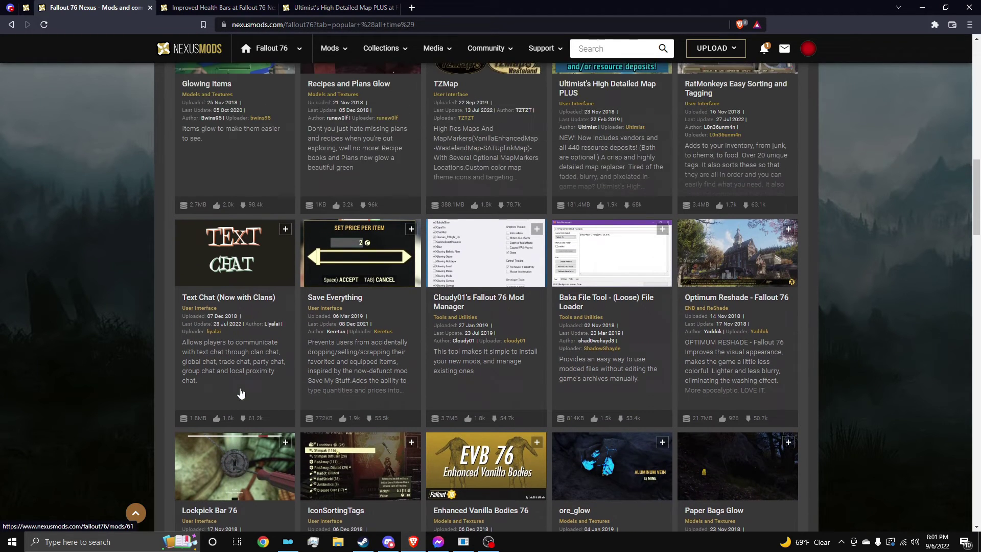
key("ctrl+Tab")
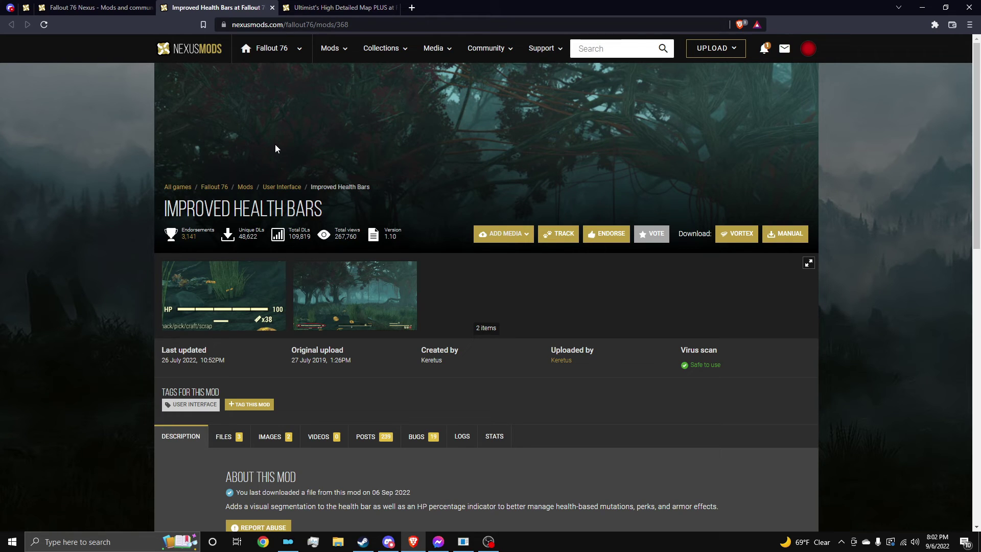
Step: Start a manual slow download of the Improved Health Bars zip to Downloads
left_click(786, 234)
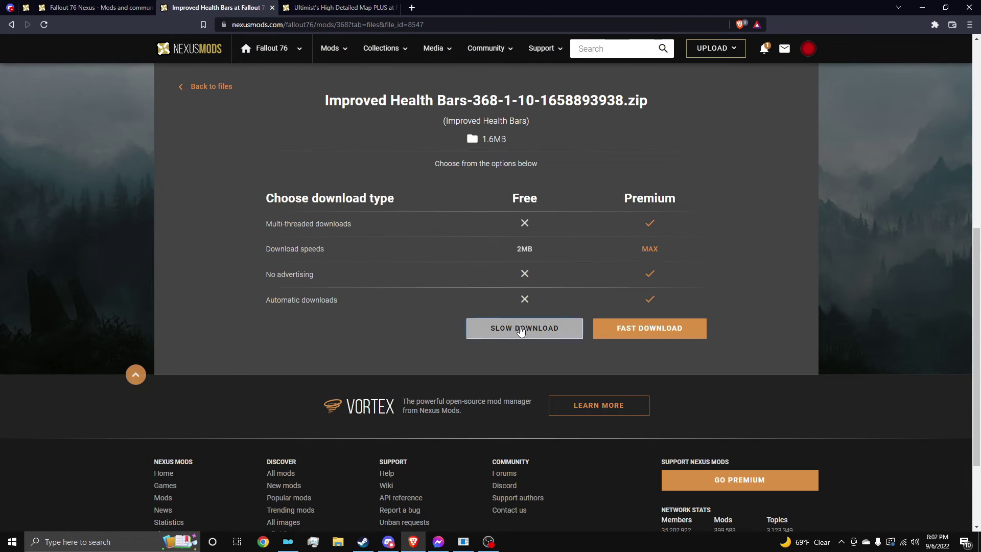
left_click(520, 331)
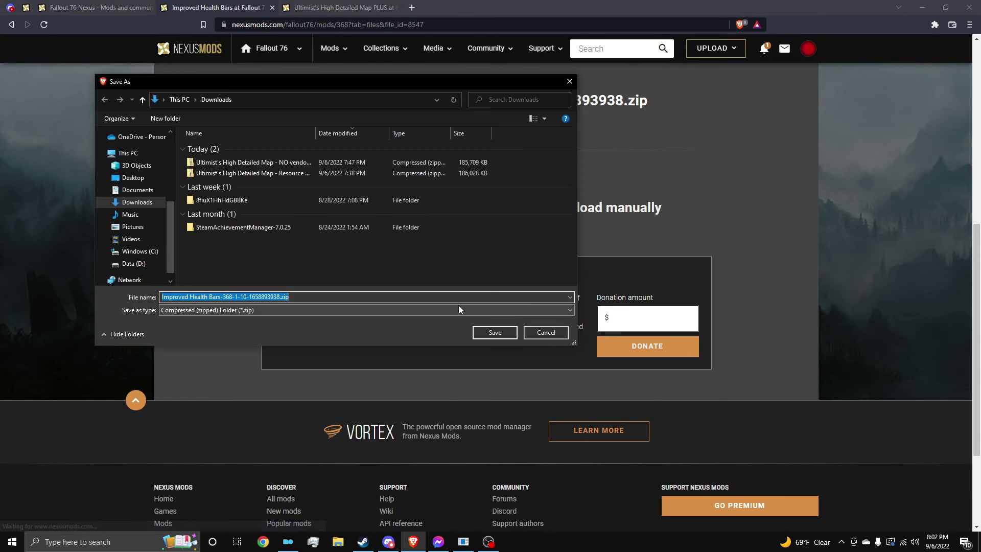
key("Return")
Step: On the Ultimist's High Detailed Map PLUS page, view the After map comparison image full size
key("ctrl+Tab")
scroll(485, 255, "up", 2)
scroll(320, 216, "down", 10)
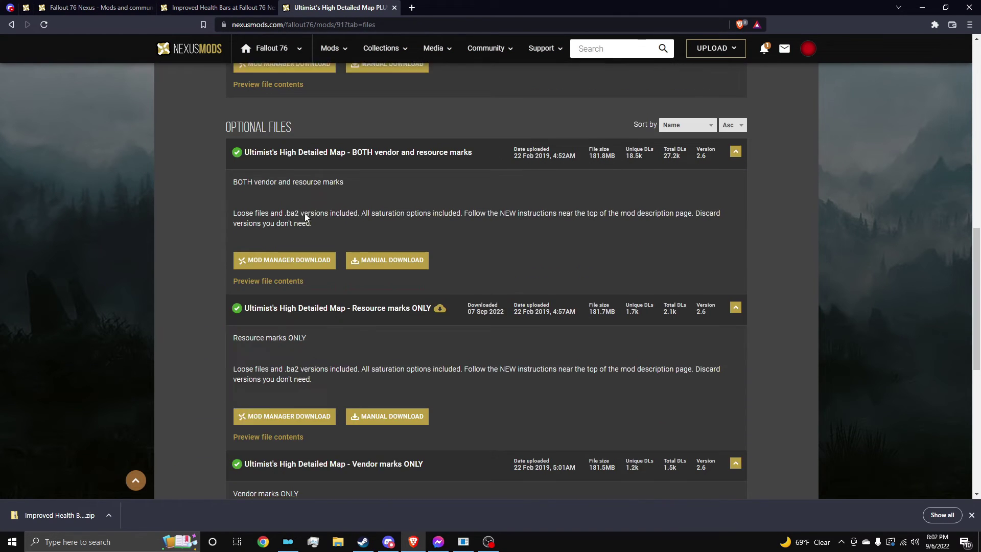
scroll(320, 215, "up", 5)
scroll(317, 202, "down", 10)
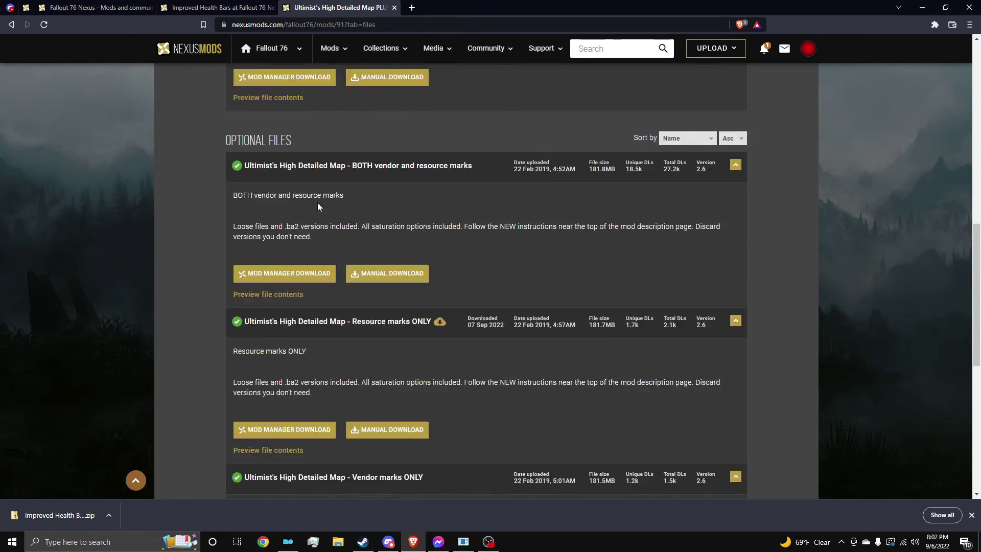
scroll(352, 297, "up", 2)
scroll(352, 297, "up", 5)
scroll(351, 292, "down", 6)
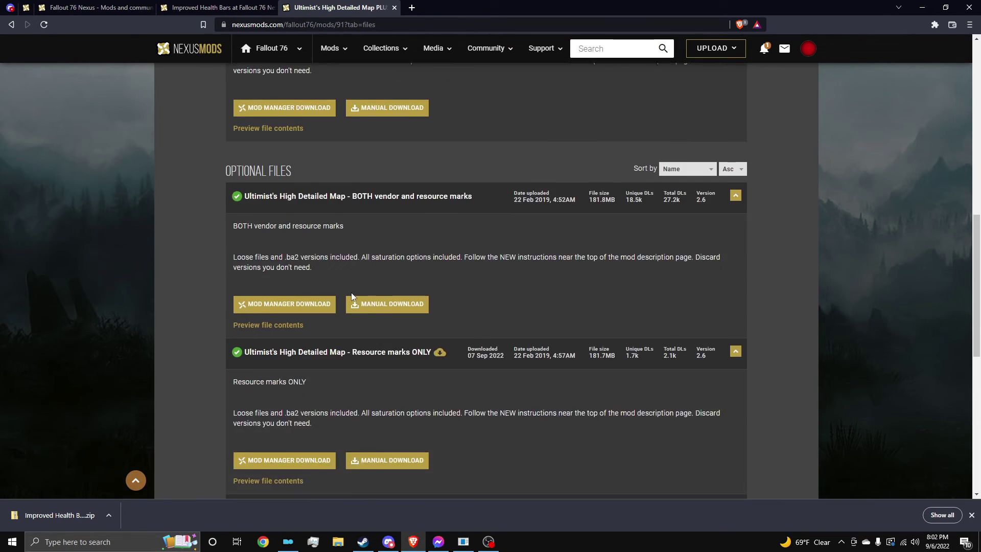
scroll(403, 308, "up", 2)
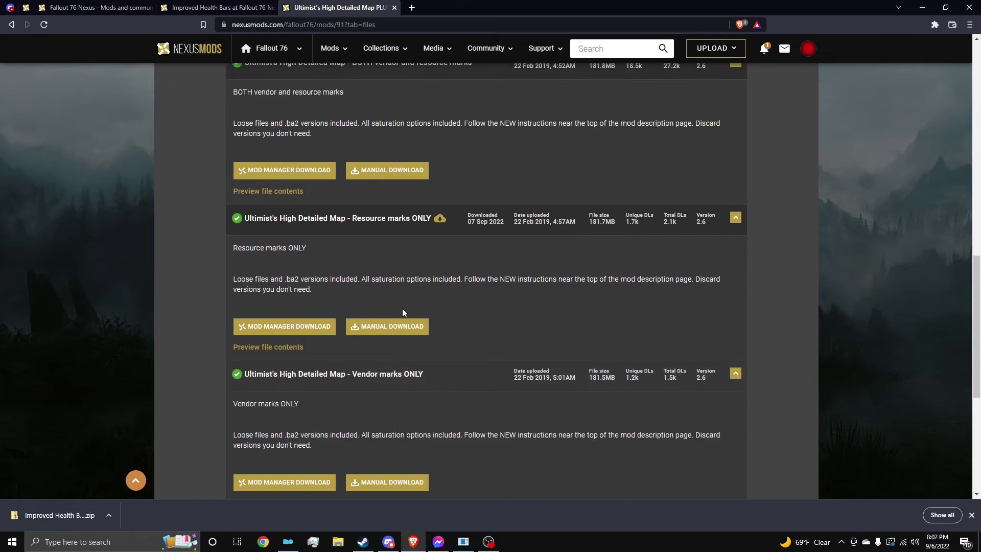
scroll(429, 252, "up", 3)
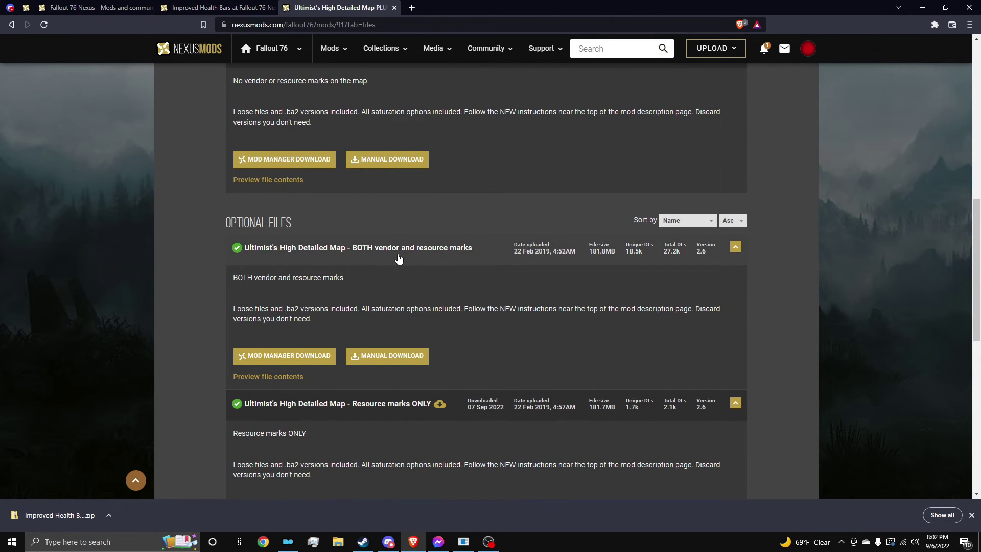
scroll(401, 256, "up", 3)
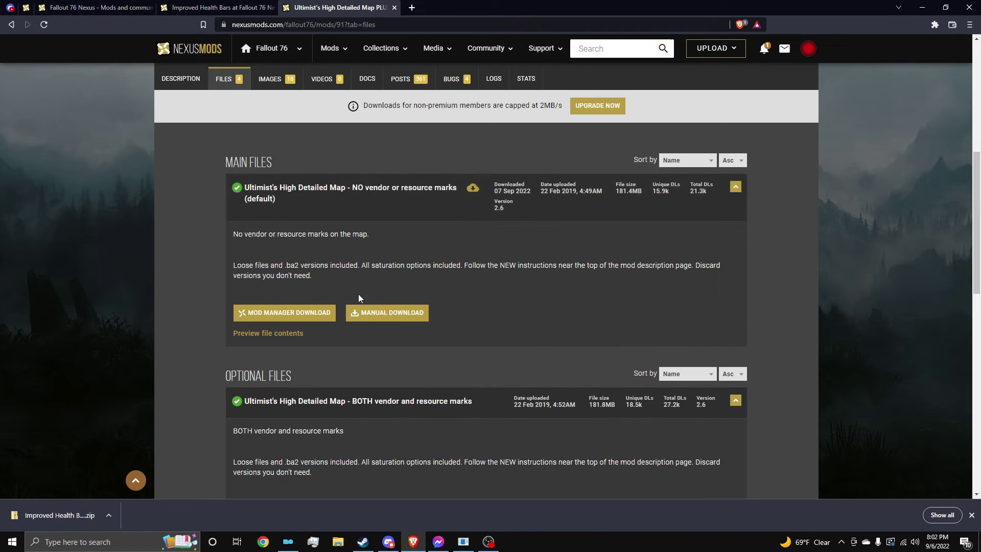
scroll(369, 279, "up", 6)
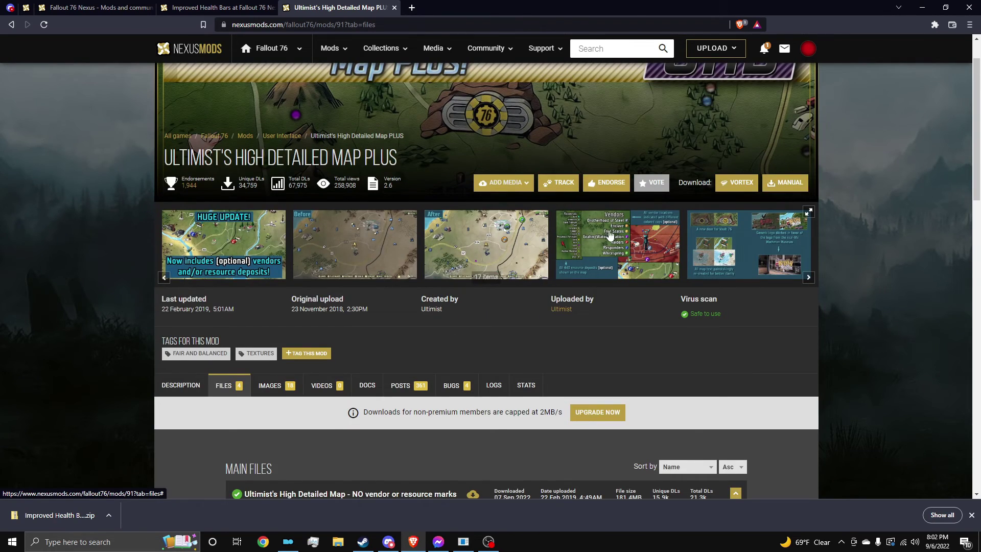
left_click(474, 244)
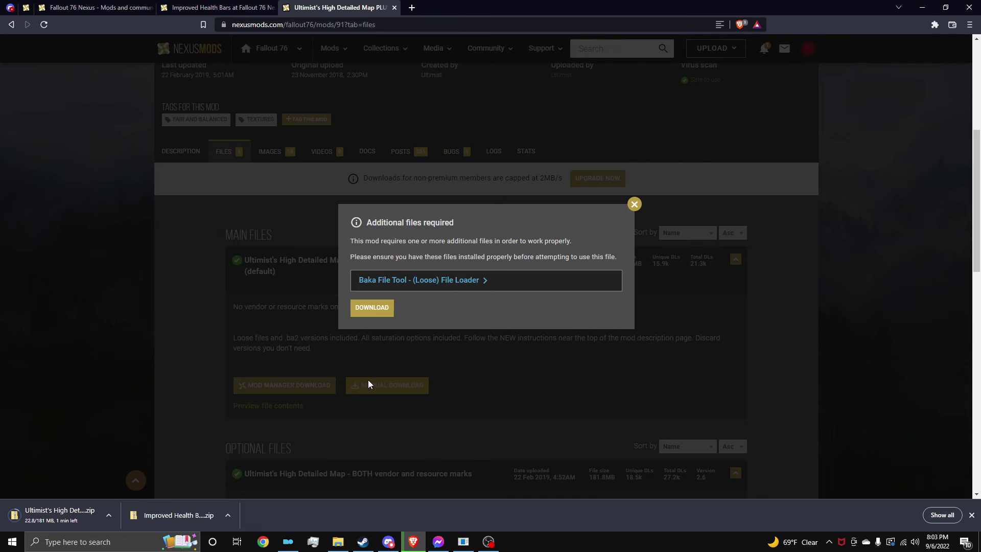
Step: Dismiss the additional-files notice and copy ImprovedHealthBars.ba2 from the downloaded zip
left_click(634, 204)
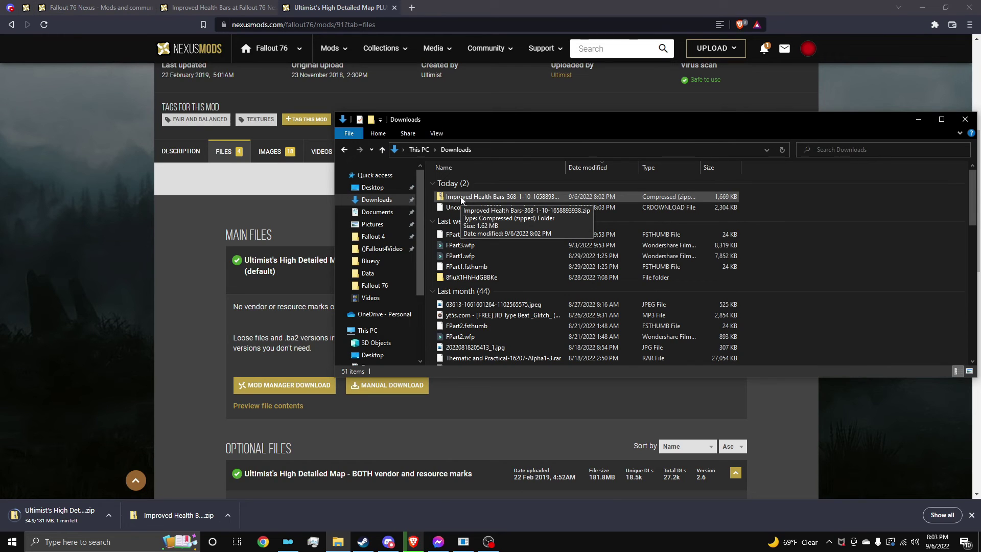
double_click(491, 199)
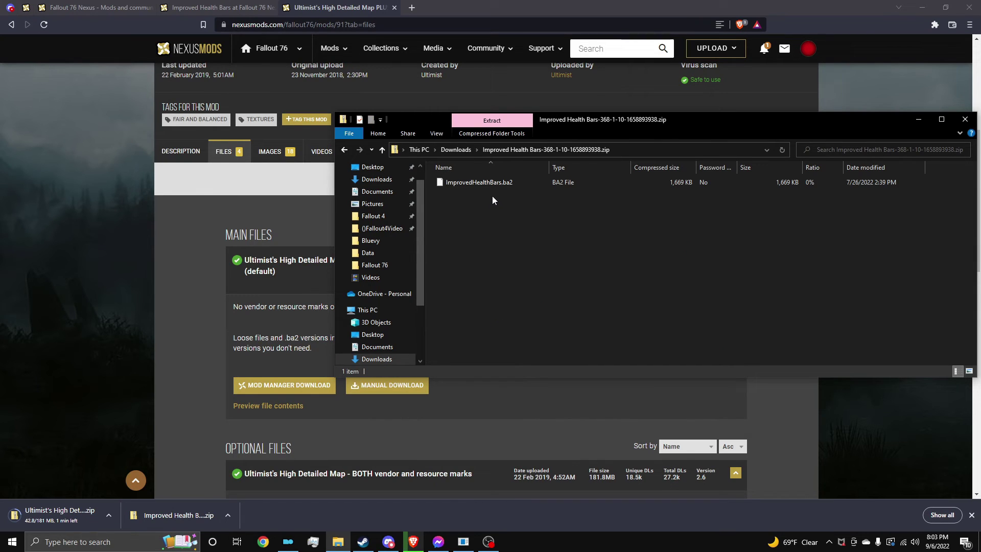
right_click(477, 186)
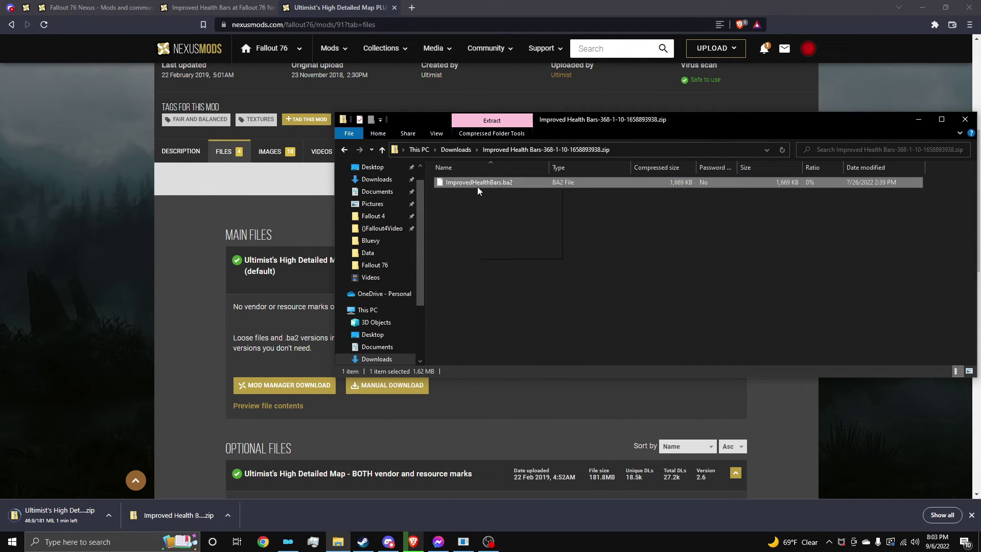
left_click(499, 223)
Step: Open Fallout 76's local install folder from the Steam library via Manage > Browse local files
left_click(363, 541)
right_click(67, 458)
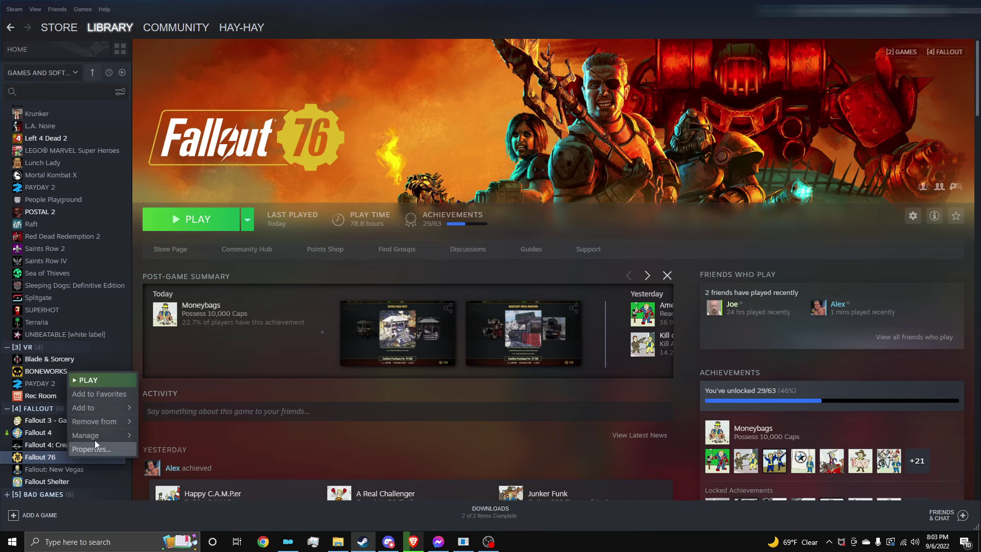
mouse_move(97, 437)
left_click(151, 452)
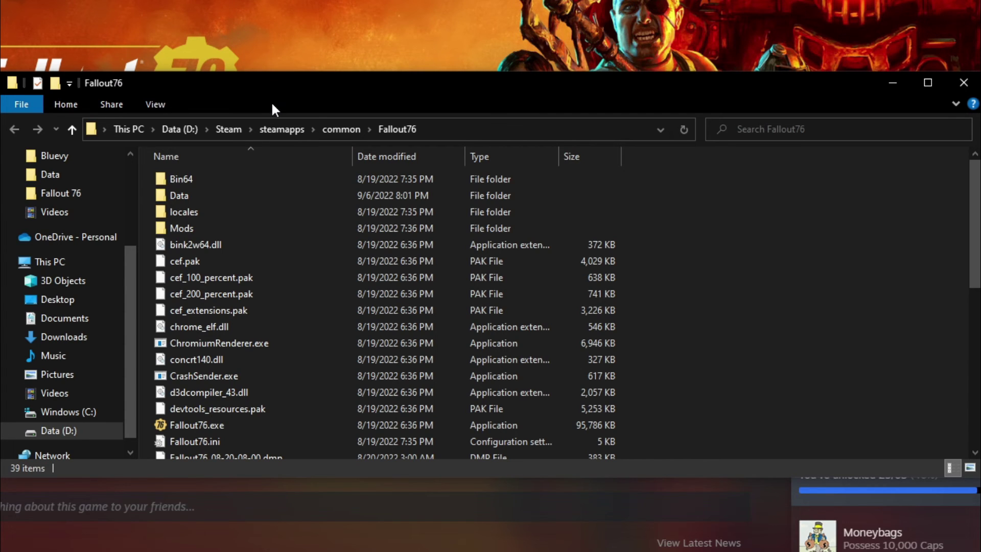
Step: Paste ImprovedHealthBars.ba2 into the Fallout76 Data folder
double_click(205, 194)
right_click(758, 289)
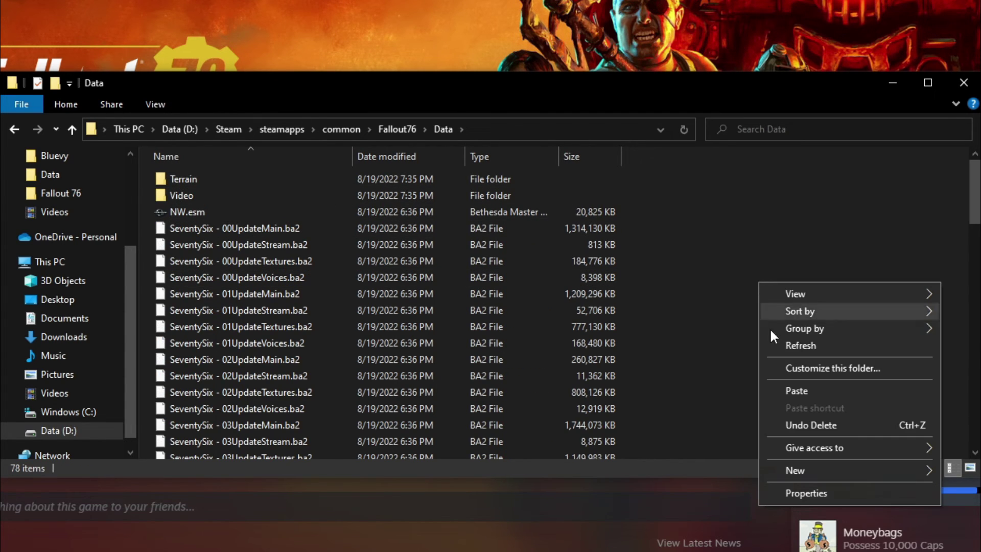
left_click(799, 387)
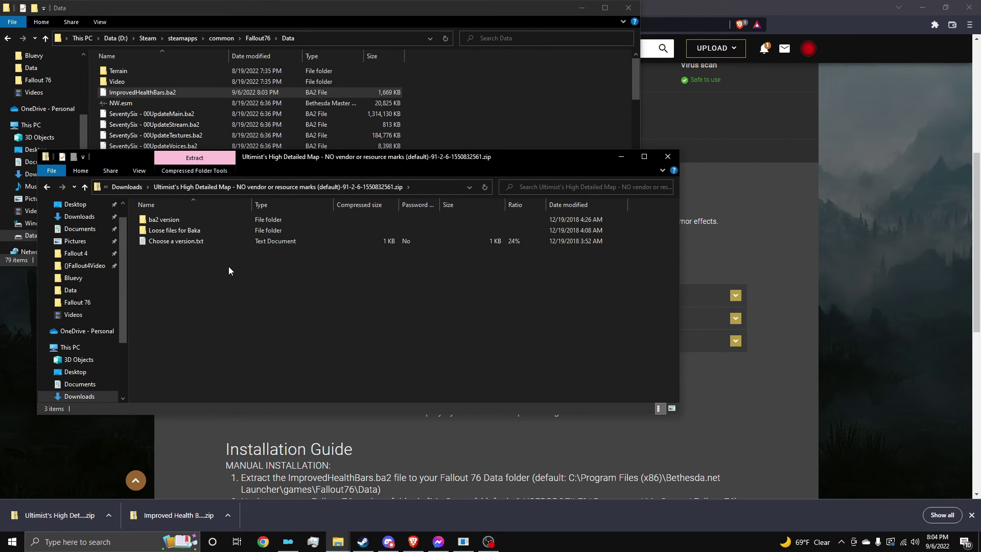
Step: Drag UHDmap.ba2 from ba2 version > 1. 100% Saturated (Default) into the game's Data folder
double_click(162, 220)
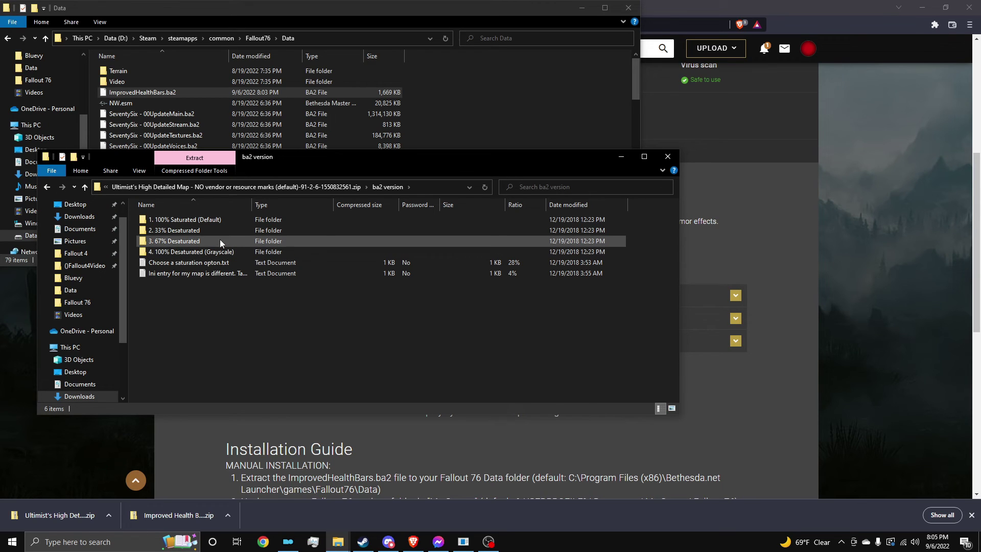
double_click(199, 221)
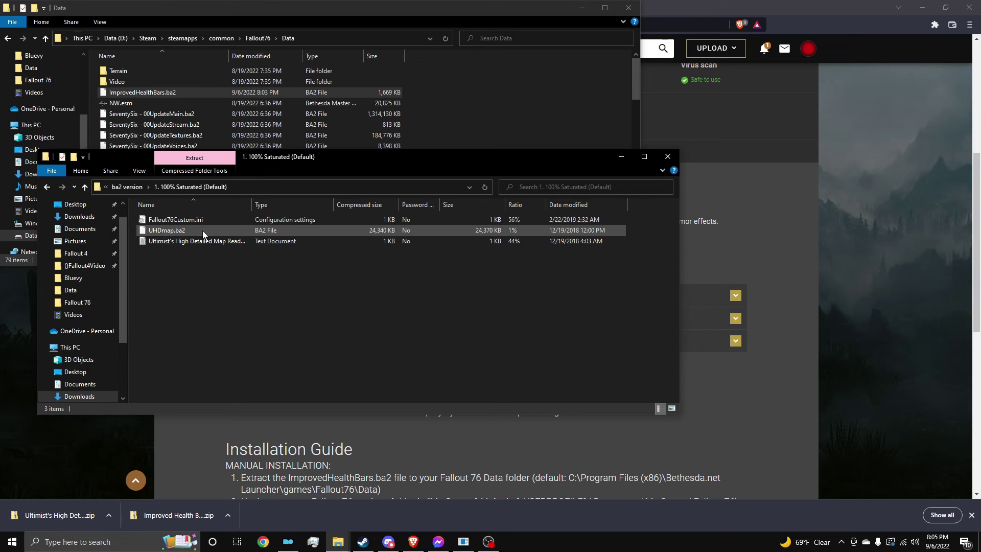
left_click_drag(202, 231, 524, 96)
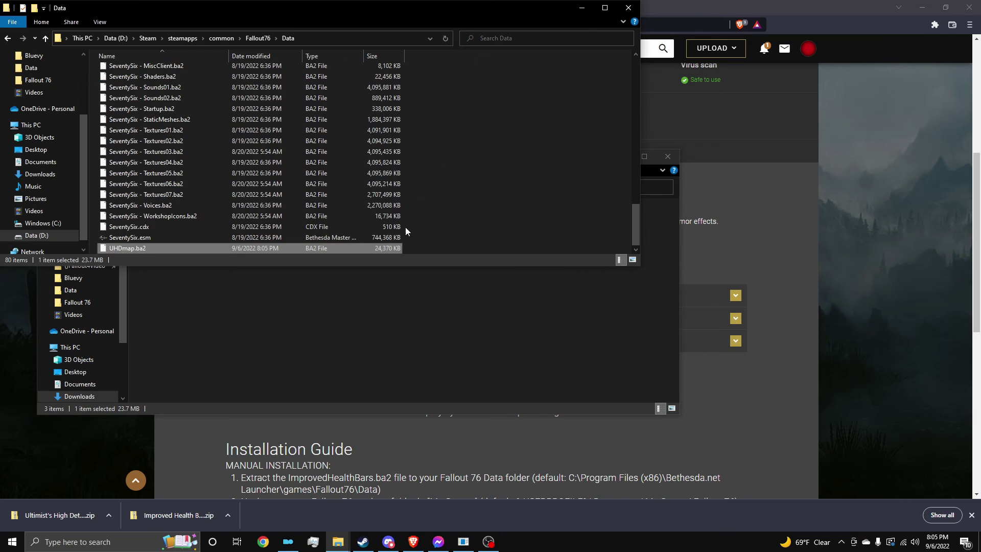
left_click(339, 295)
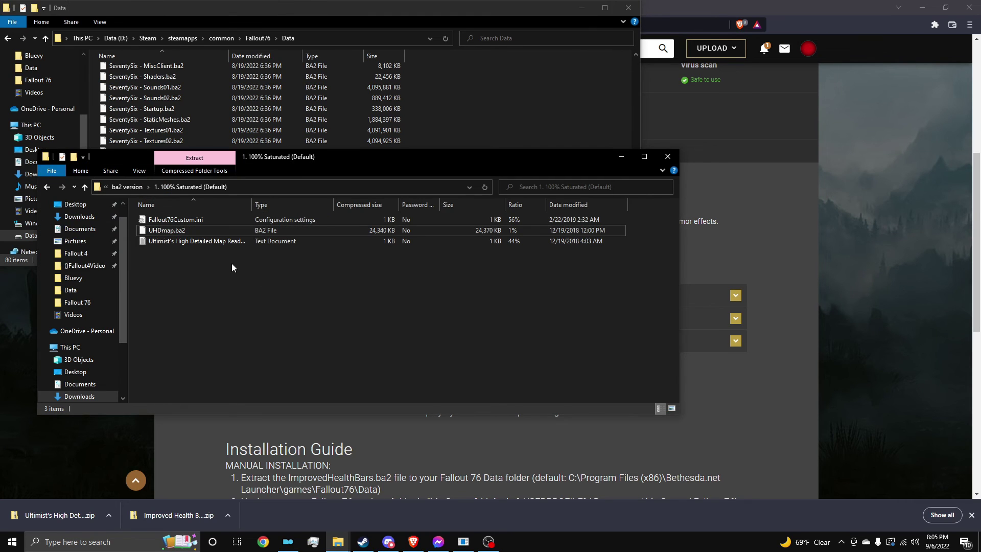
Step: Read the mod's Fallout76Custom.ini, then open Documents > My Games > Fallout 76 and inspect its ini files
double_click(214, 220)
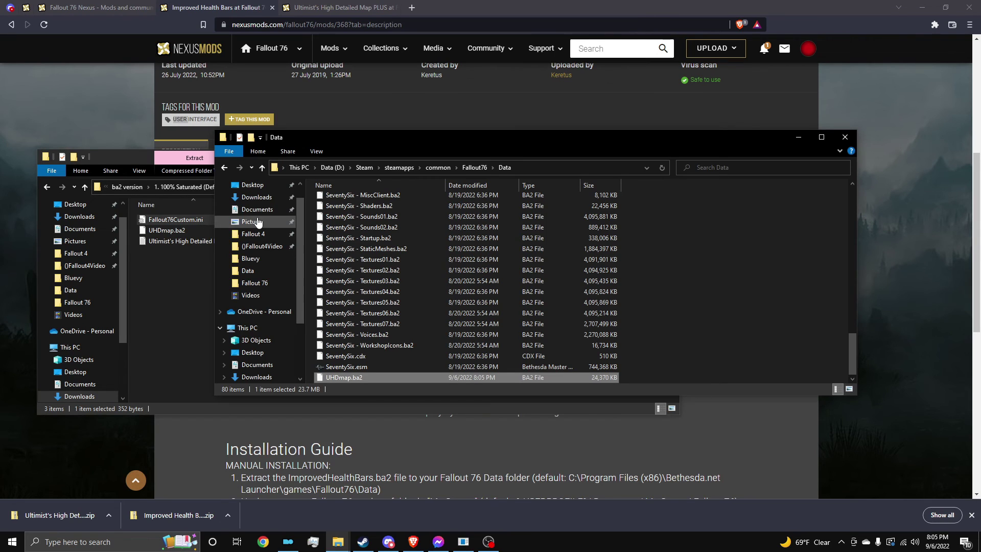
left_click(671, 128)
left_click(257, 214)
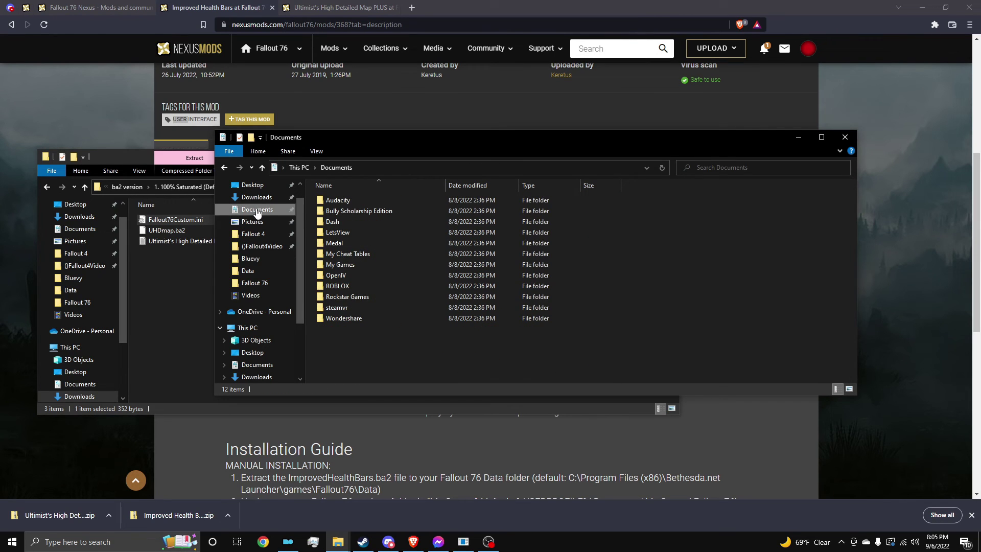
double_click(358, 264)
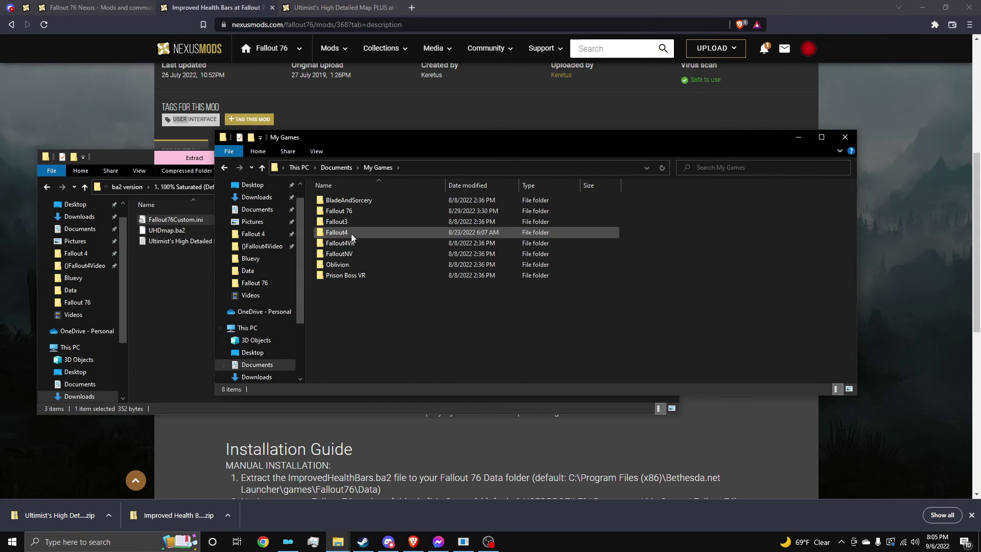
double_click(357, 212)
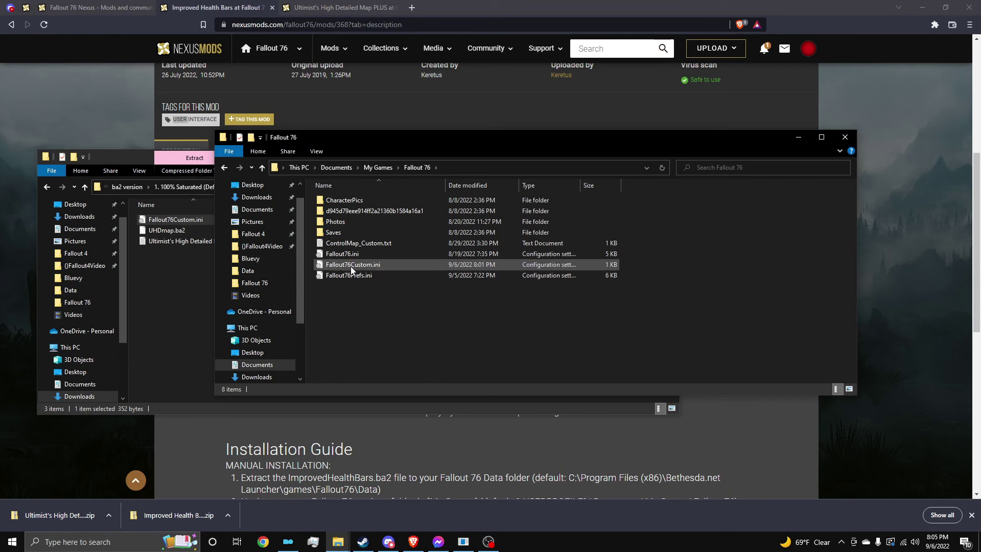
left_click_drag(343, 316, 345, 261)
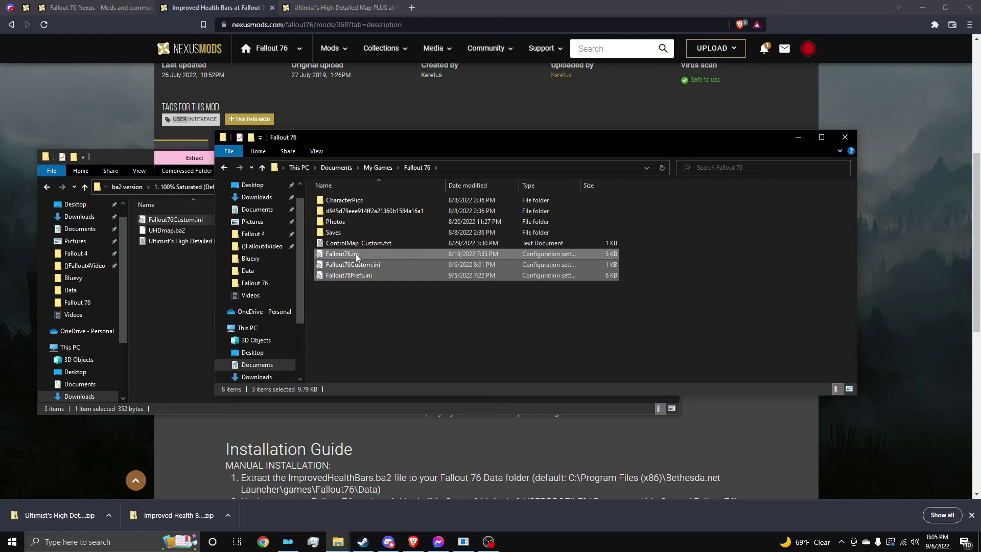
left_click(365, 287)
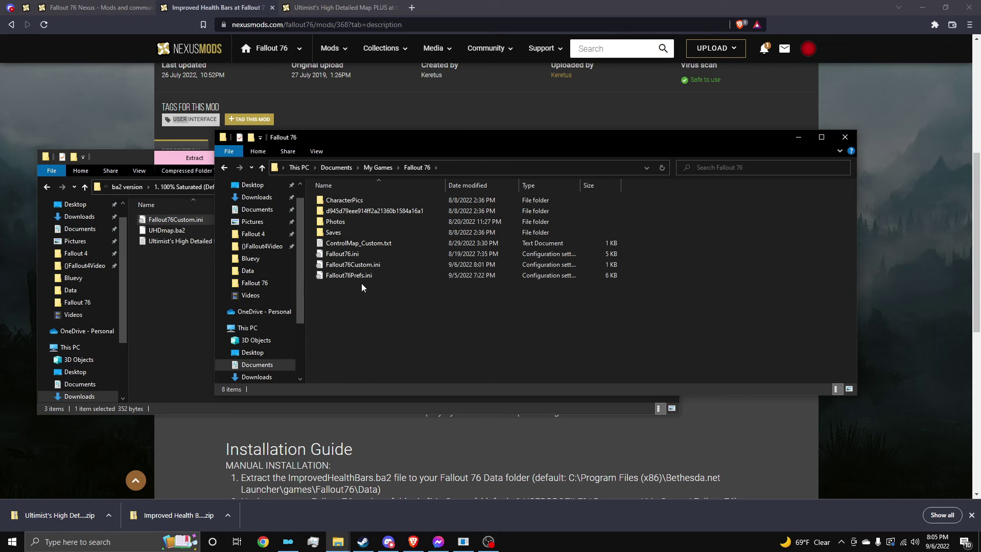
Step: Copy the mod's Fallout76Custom.ini into the settings folder and check Fallout76Prefs.ini and Fallout76Custom.ini
left_click(163, 225)
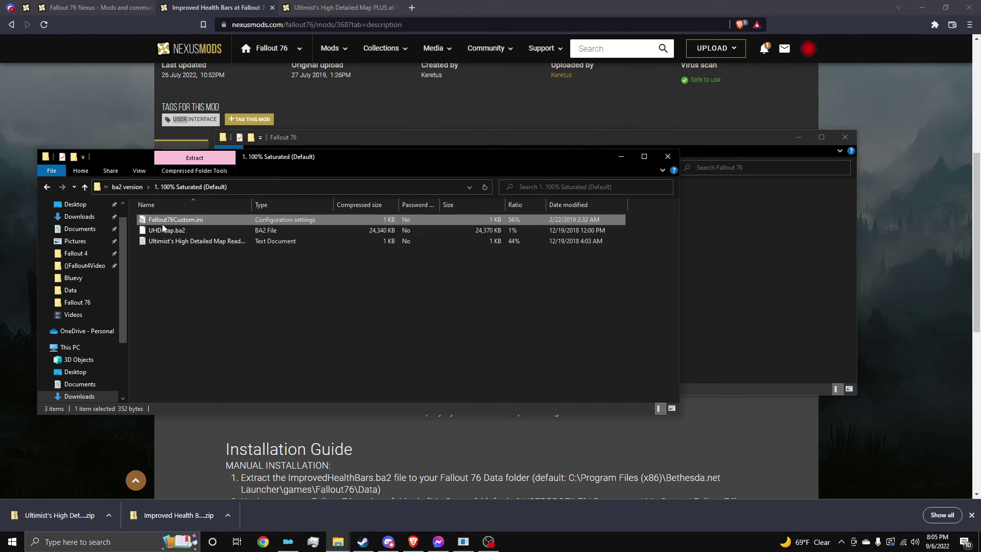
left_click_drag(163, 226, 733, 291)
left_click(733, 292)
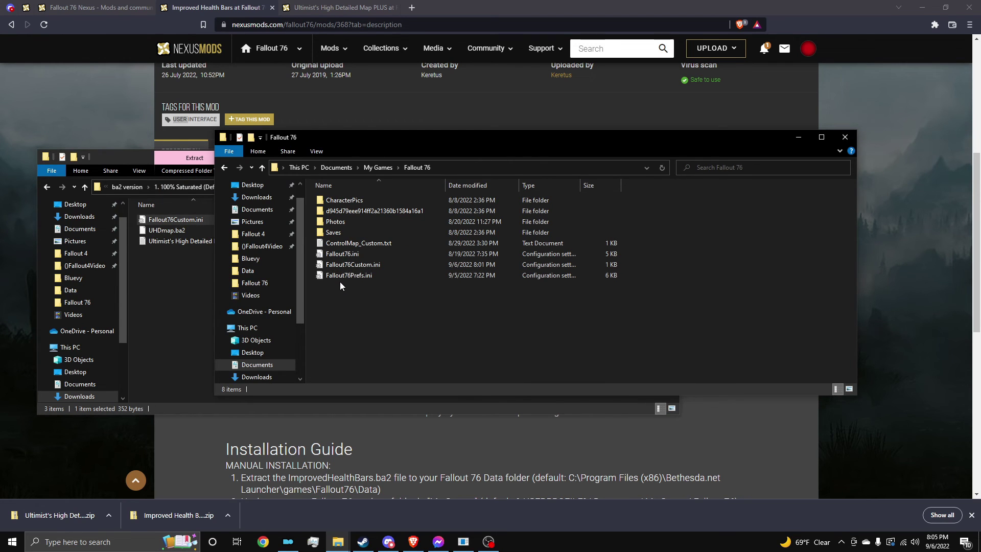
double_click(341, 276)
left_click(718, 128)
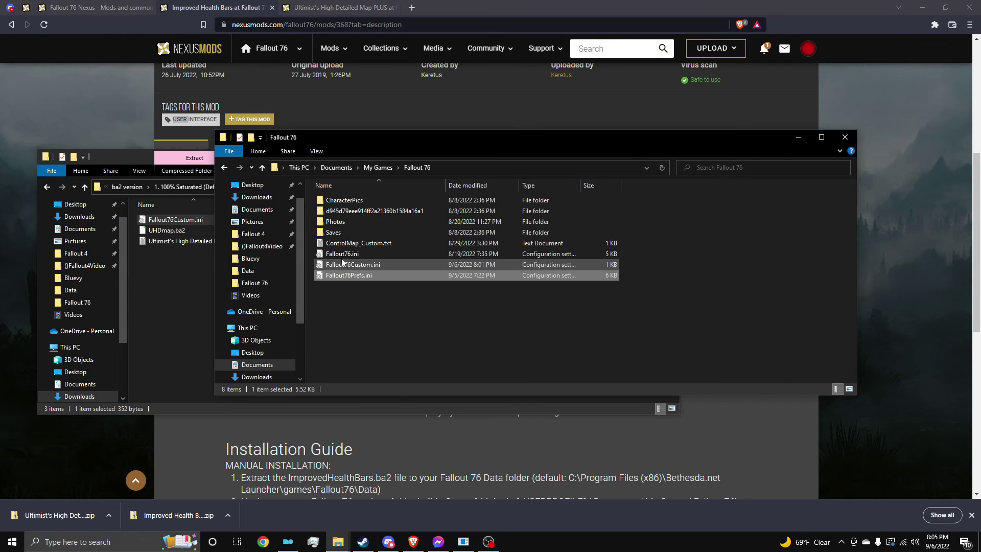
double_click(342, 263)
left_click(718, 129)
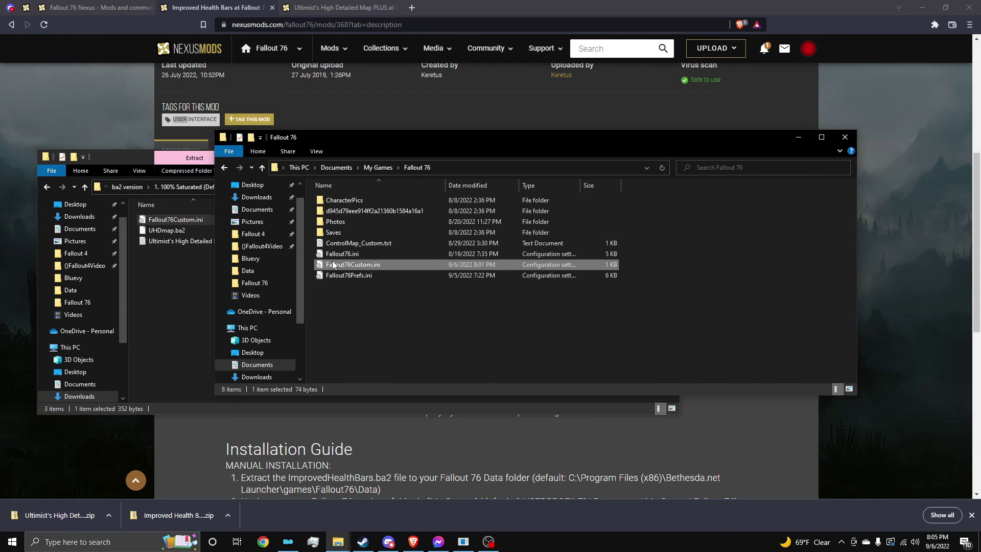
Step: Delete the existing Fallout76Custom.ini and paste a copy of Fallout76.ini into the folder
right_click(332, 264)
left_click(362, 447)
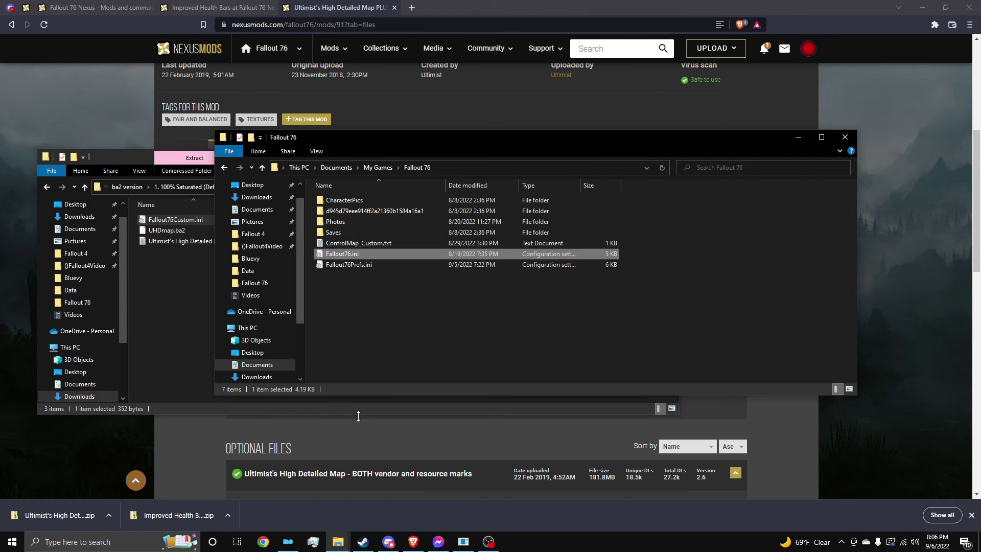
right_click(363, 404)
left_click(362, 368)
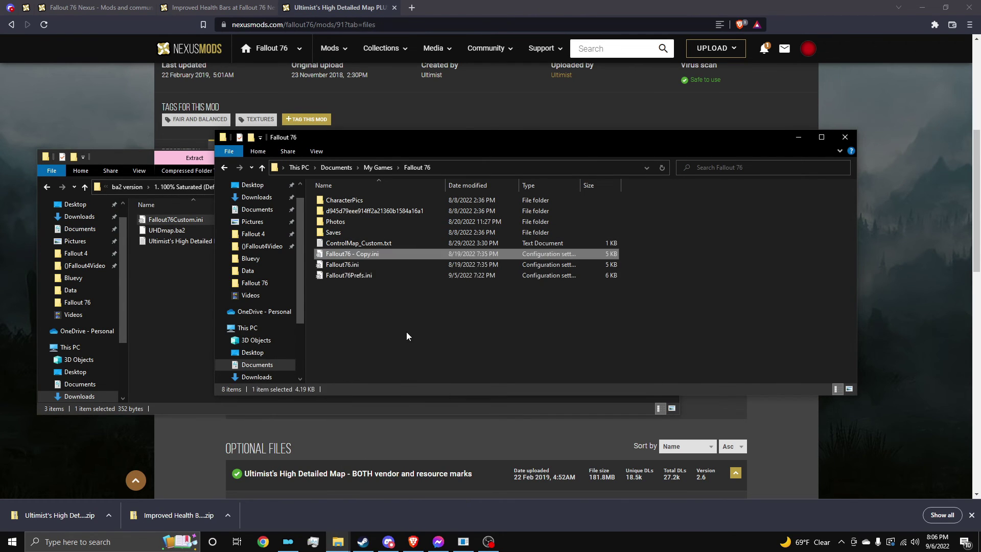
Step: Rename the 'Fallout76 - Copy.ini' file to Fallout76Custom.ini
right_click(355, 253)
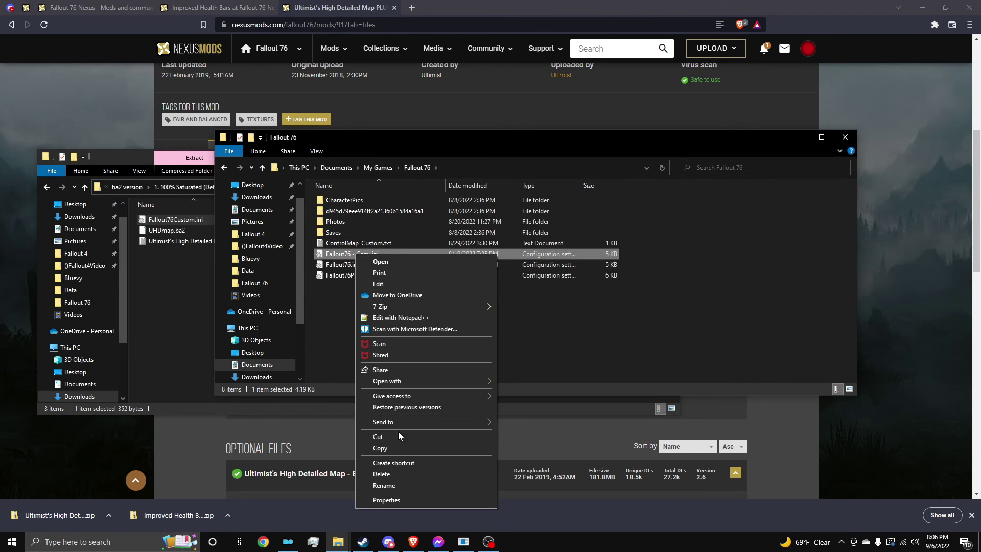
left_click(398, 486)
type("Fallout")
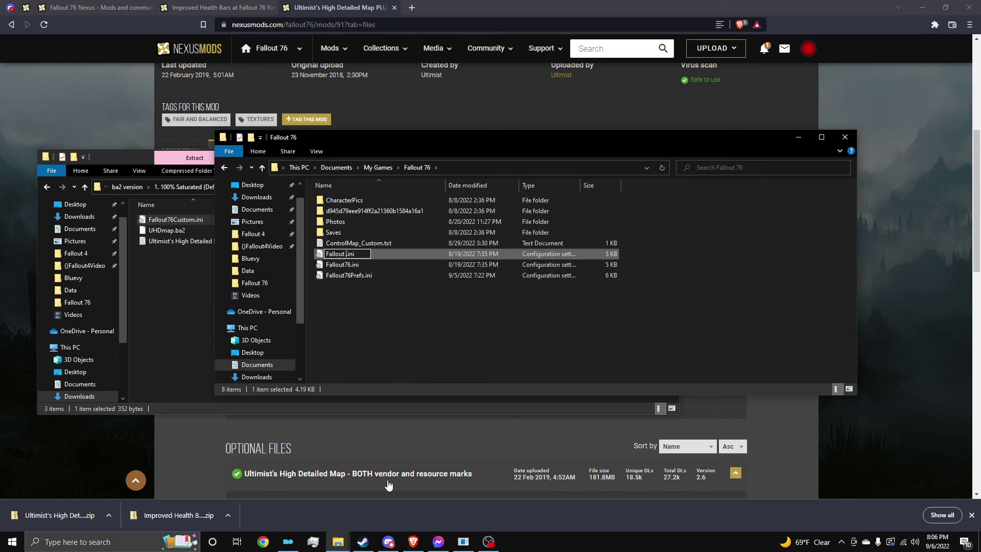
type("76z")
key("BackSpace")
type("Custom")
key("Return")
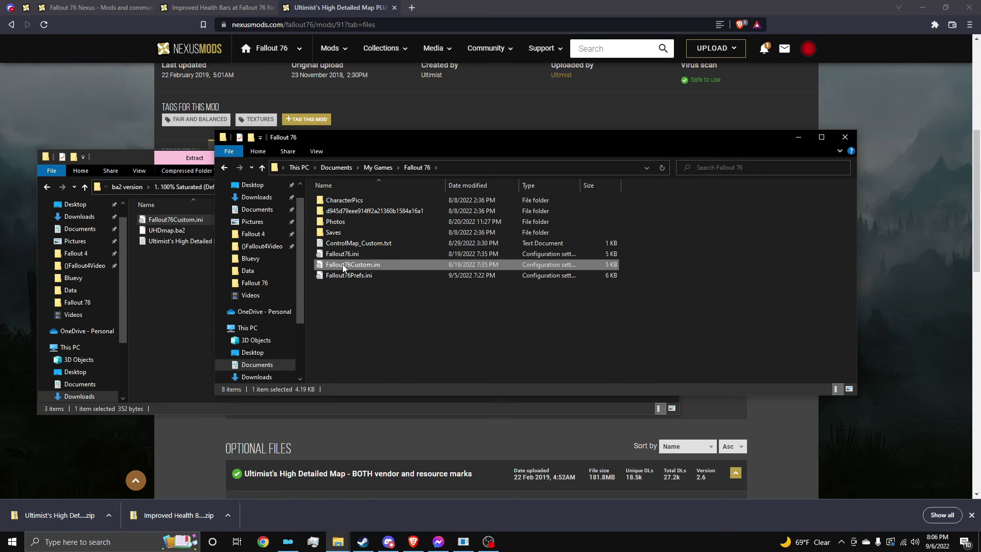
Step: Clear Fallout76Custom.ini and enter [Archive] with the pasted sResourceArchive2List line and a trailing comma
double_click(343, 267)
key("ctrl+a")
key("Delete")
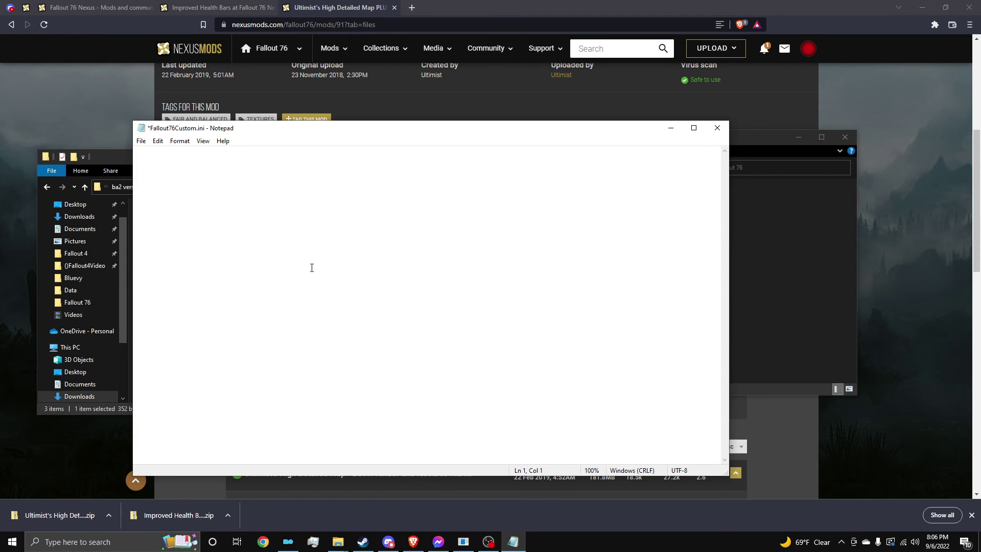
left_click_drag(358, 127, 520, 119)
type("[")
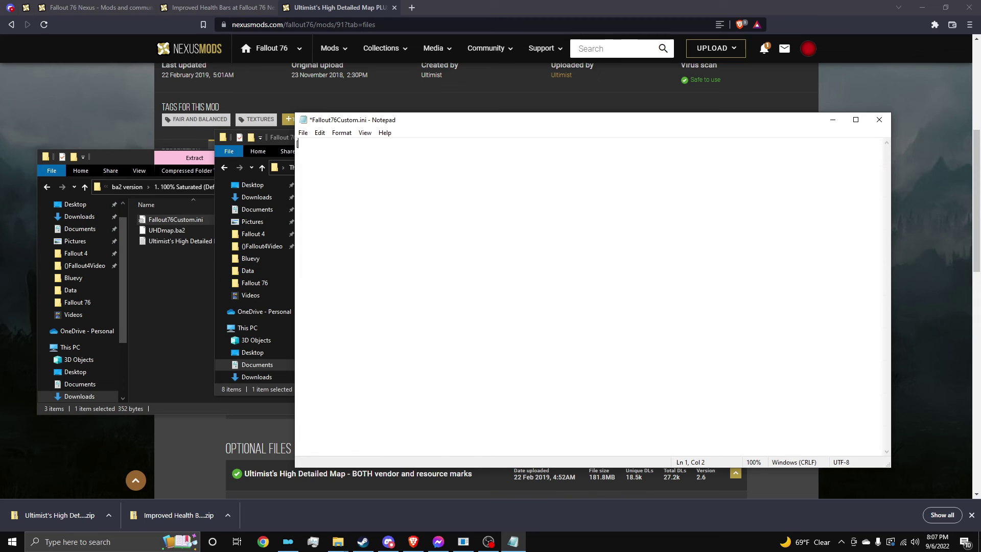
type("Archive]")
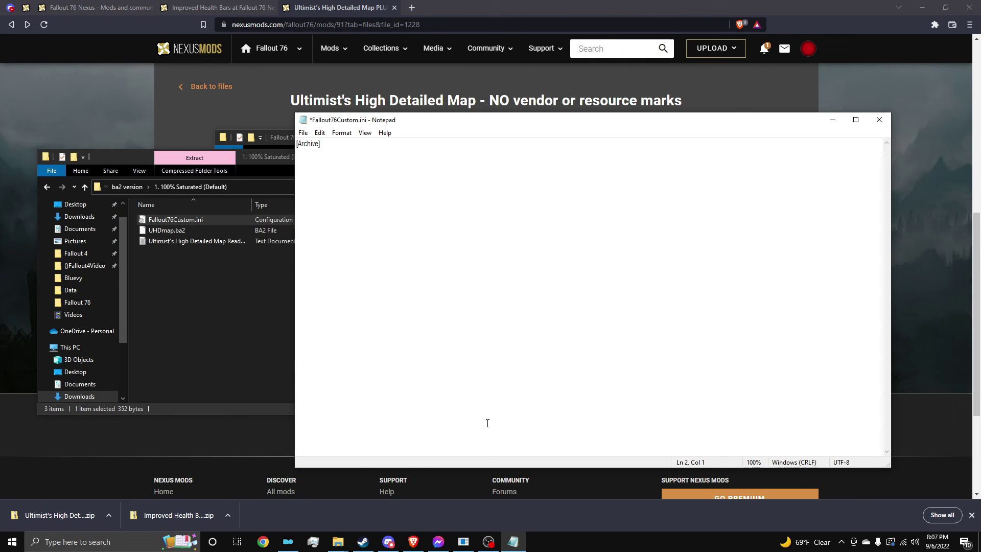
type("sResourceArchive2List = SeventySix - 00UpdateMain.ba2, SeventySix - 01UpdateMain.ba2, SeventySix - 02UpdateMain.ba2, SeventySix - 03UpdateMain.ba2, SeventySix - 00UpdateStream.ba2, SeventySix - 01UpdateStream.ba2, SeventySix - 02UpdateStream.ba2, SeventySix - 03UpdateStream.ba2, SeventySix - 00UpdateTextures.ba2, SeventySix - 01UpdateTextures.ba2, SeventySix - 02UpdateTextures.ba2, SeventySix - 03UpdateTextures.ba2, SeventySix - MeshesExtra.ba2, SeventySix - GeneratedMeshes.ba2, UHDmap.ba2")
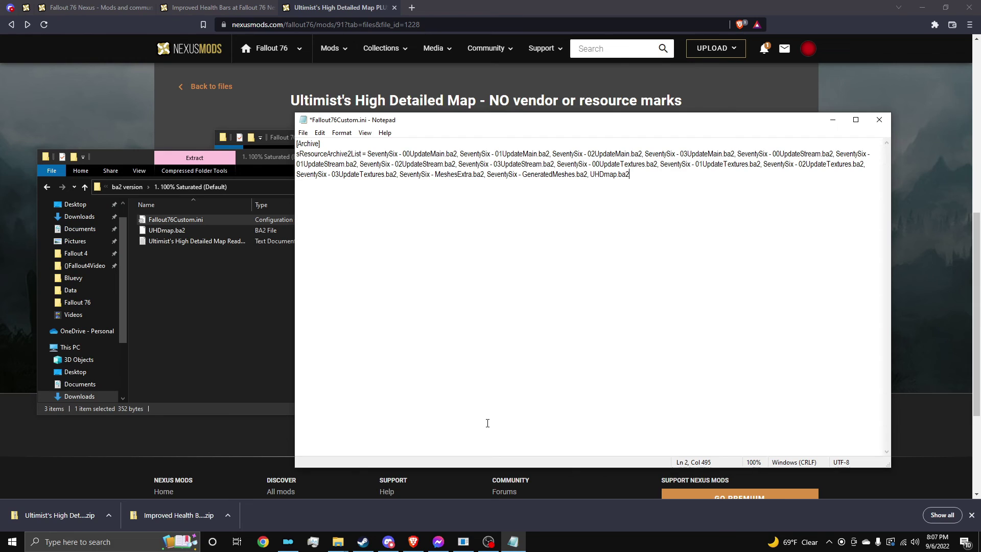
type(",")
Step: Copy the name ImprovedHealthBars from the file's rename field in the Data folder
left_click(338, 542)
left_click(387, 489)
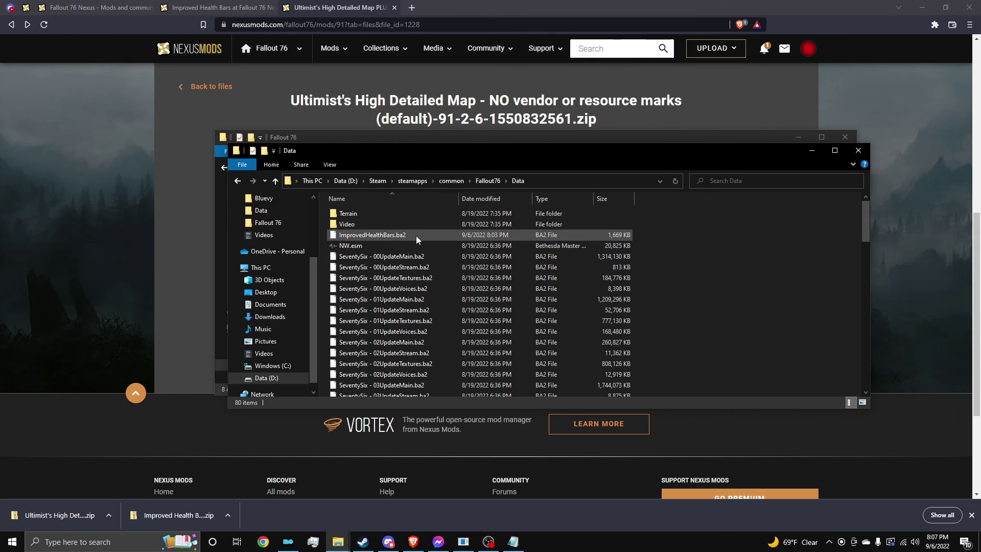
left_click(363, 238)
right_click(363, 237)
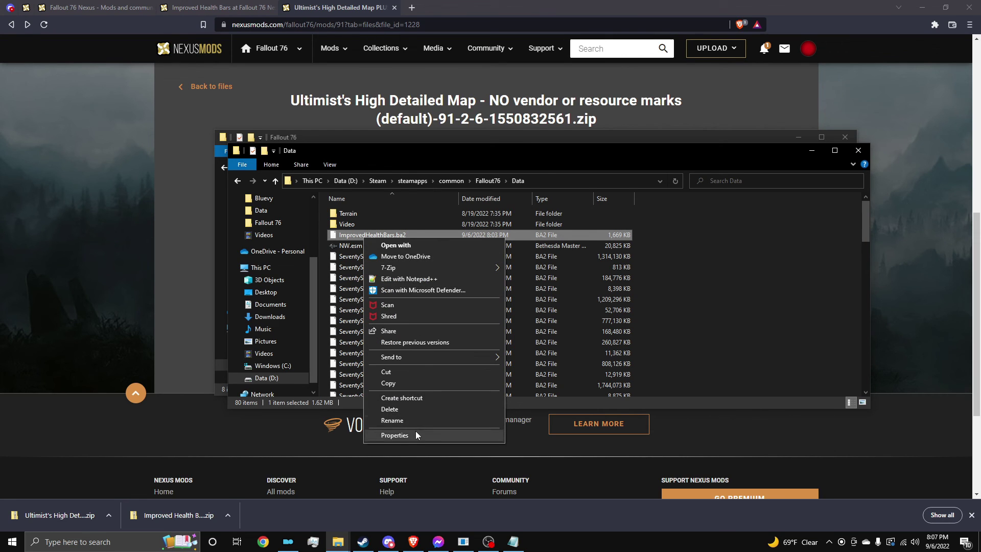
left_click(414, 423)
key("ctrl+c")
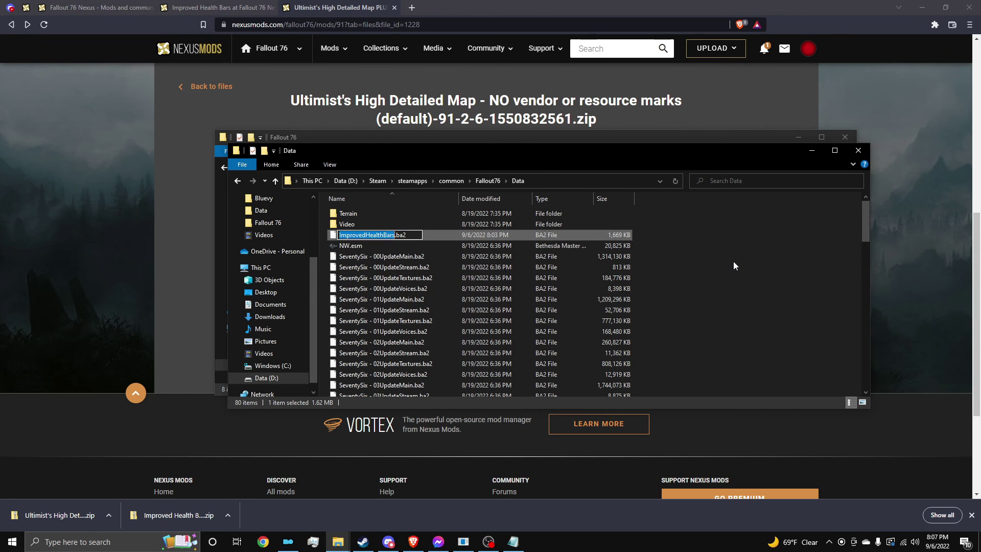
left_click(747, 245)
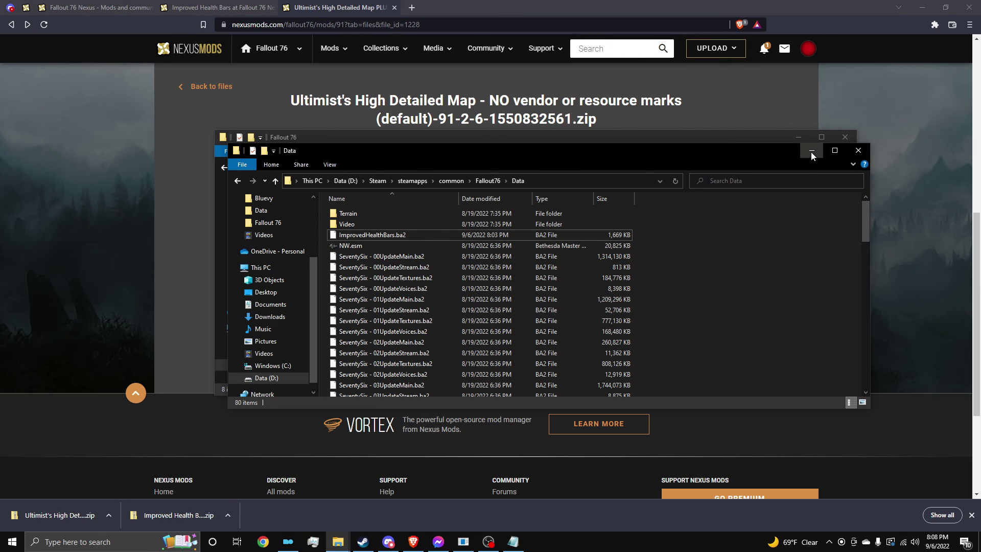
left_click(812, 152)
Step: Append ImprovedHealthBars.ba2 to the archive list in Fallout76Custom.ini and save it
left_click(513, 540)
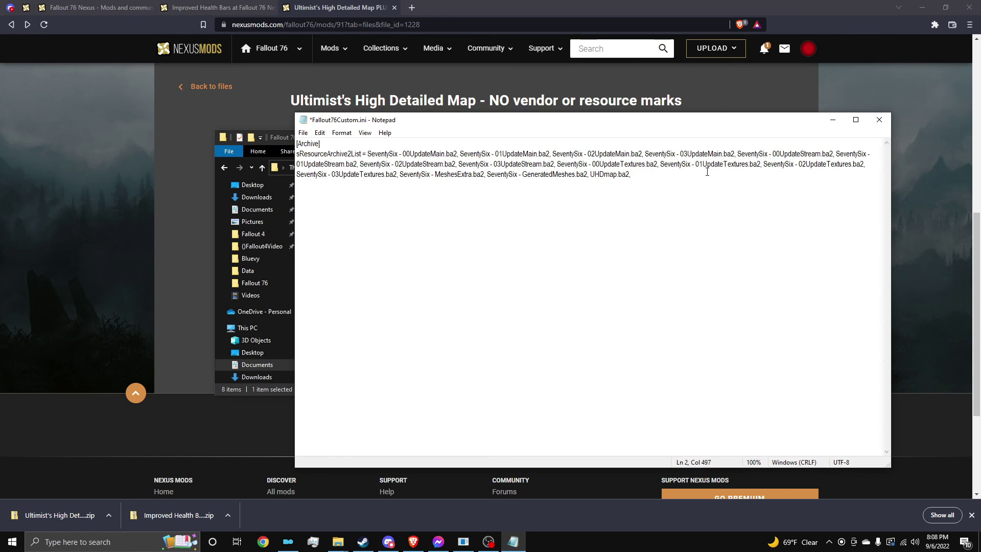
key("ctrl+v")
type(".Ba2")
key("BackSpace")
key("BackSpace")
key("BackSpace")
type("ba2")
left_click_drag(712, 185, 691, 175)
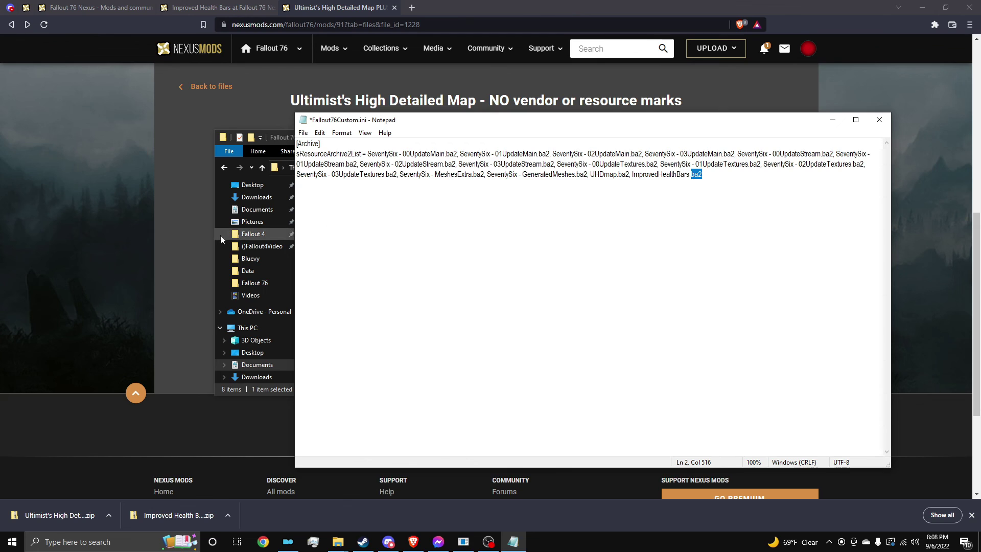
key("ctrl+s")
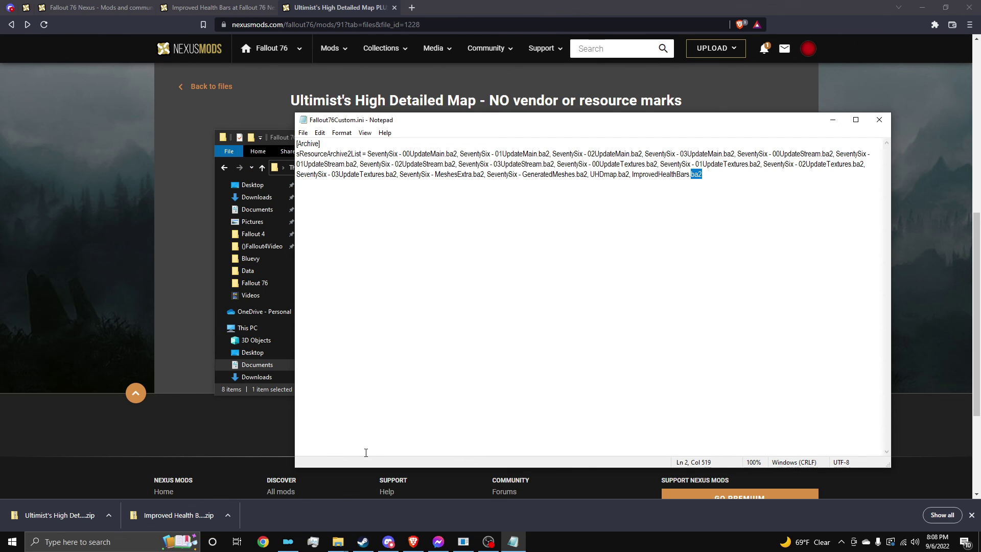
Step: Bring up Fallout 76's world map and zoom out to see the high-detail artwork
mouse_move(362, 541)
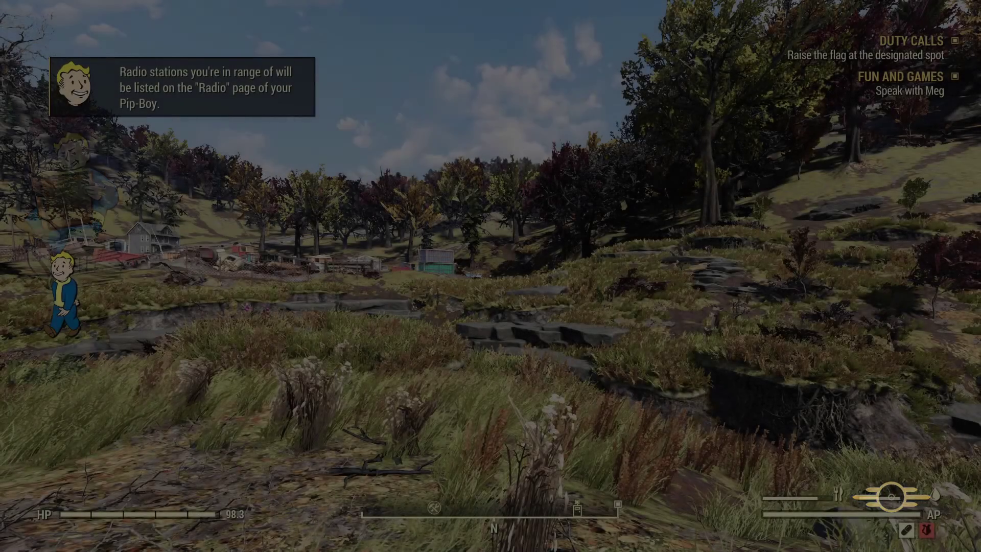
key("m")
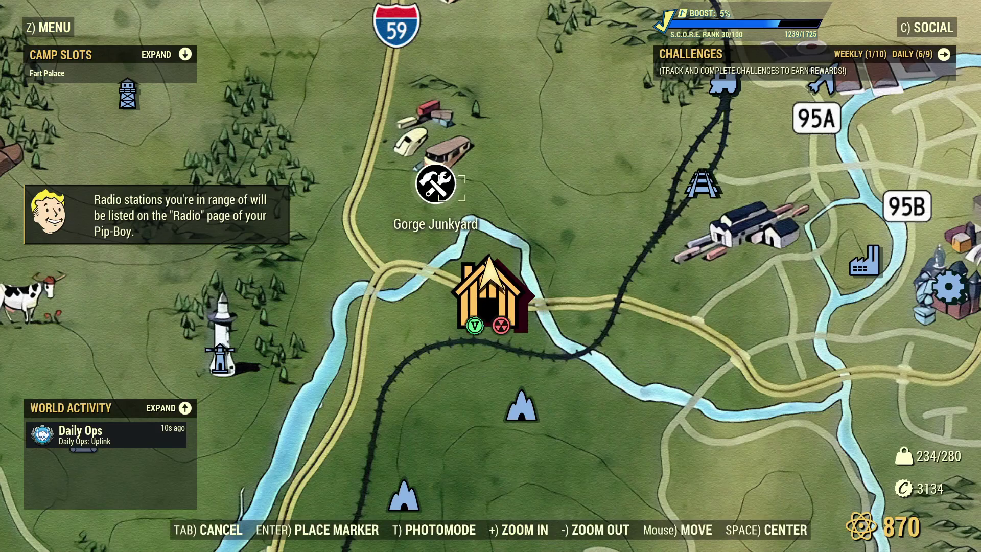
scroll(588, 234, "down", 4)
left_click_drag(588, 234, 367, 191)
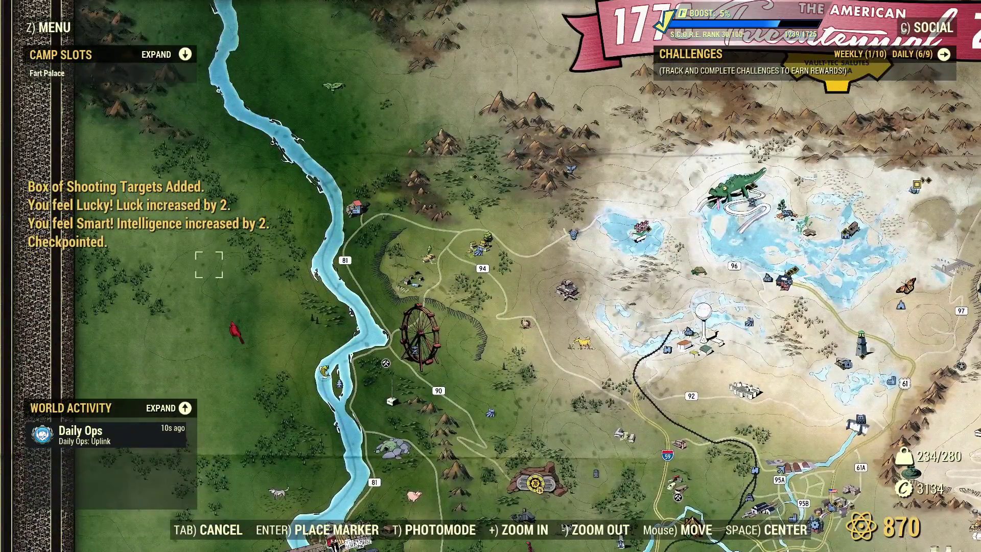
Step: Pan across the desert regions to the Ash Heap and Whitespring area
left_click_drag(317, 443, 258, 140)
left_click_drag(365, 537, 624, 180)
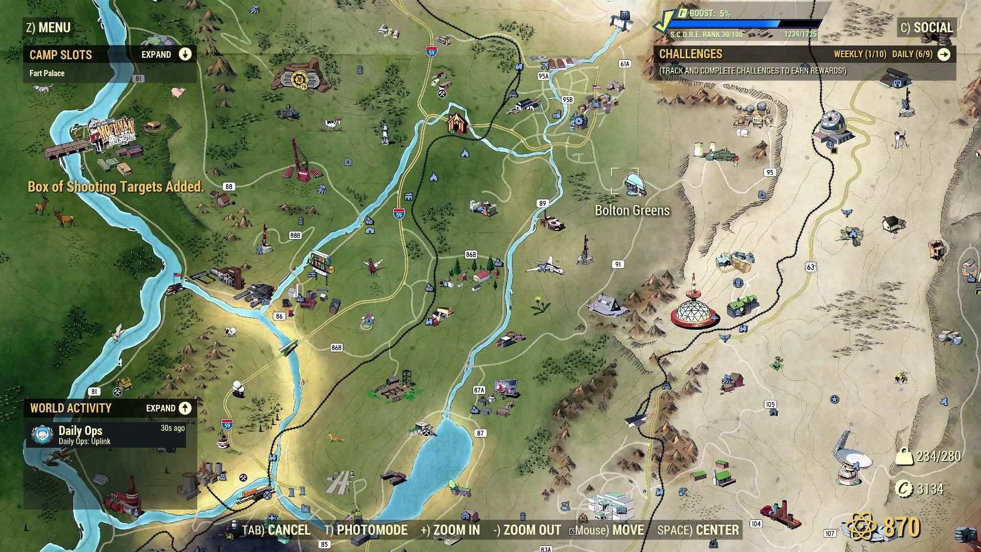
mouse_move(456, 125)
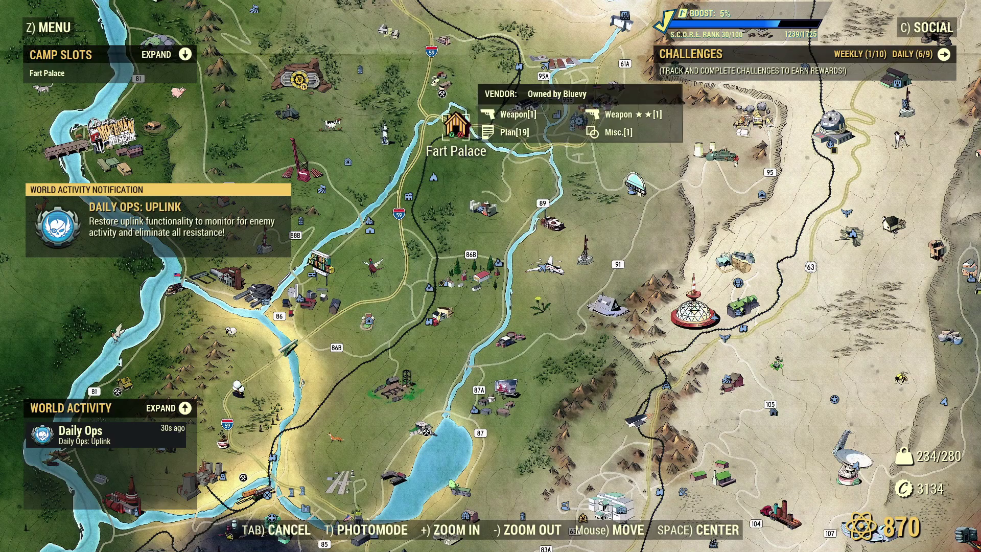
left_click_drag(457, 125, 461, 179)
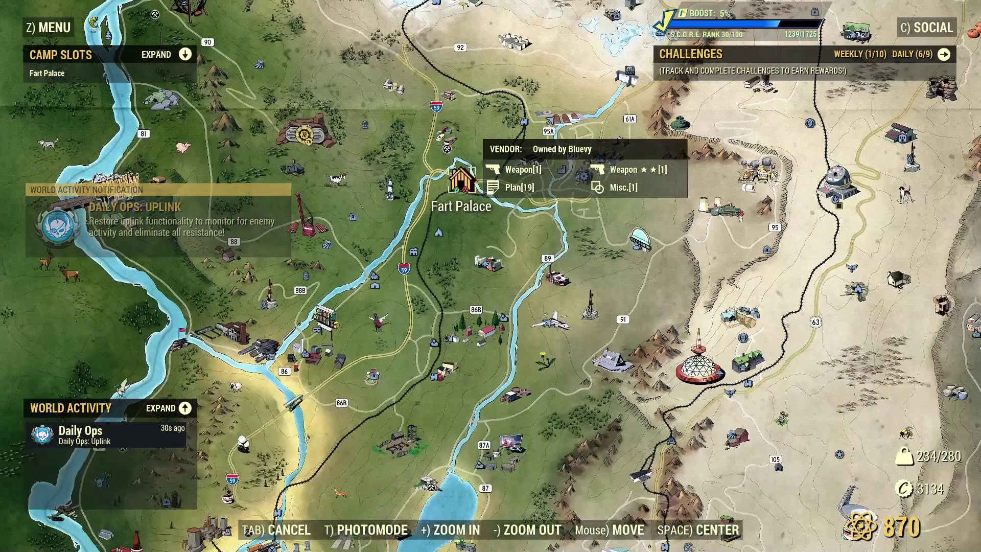
scroll(470, 207, "down", 3)
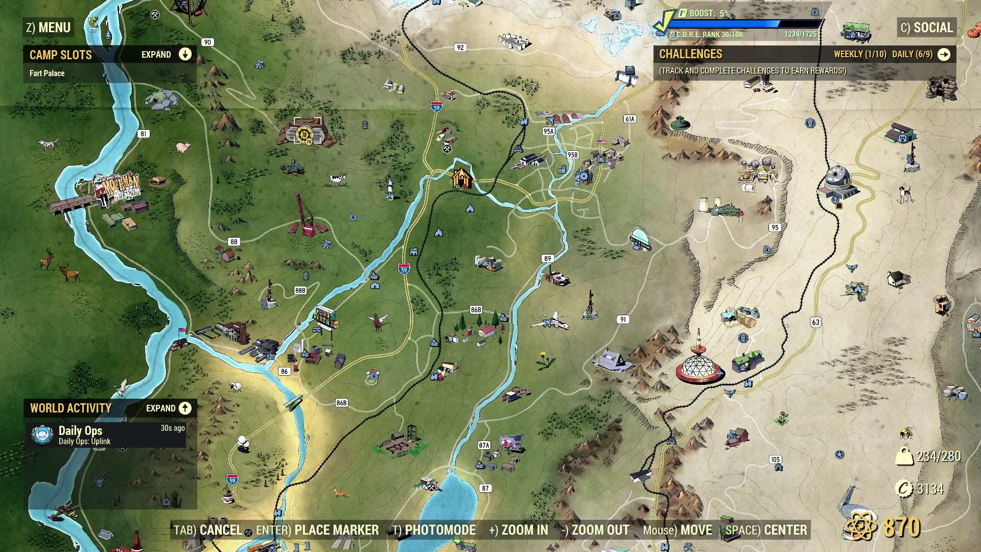
key("Tab")
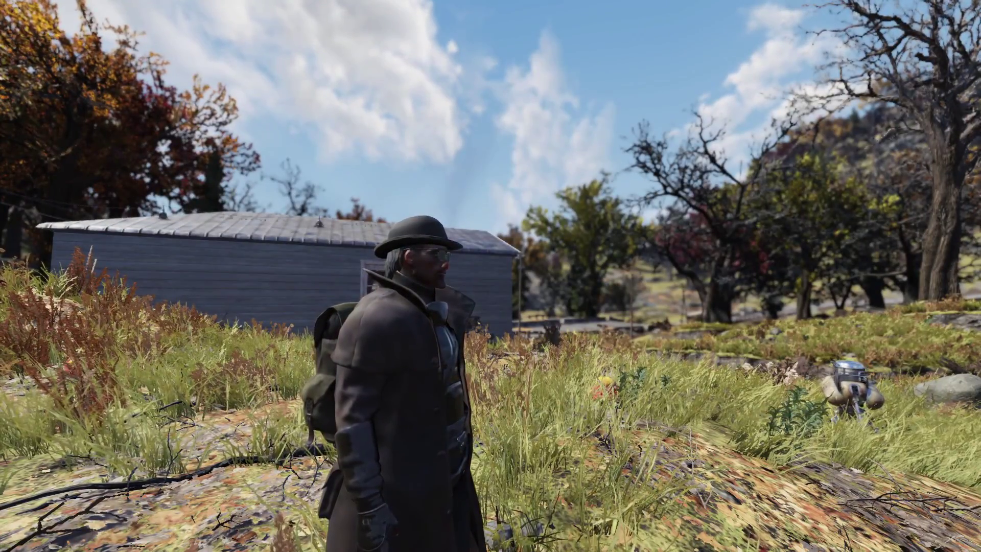